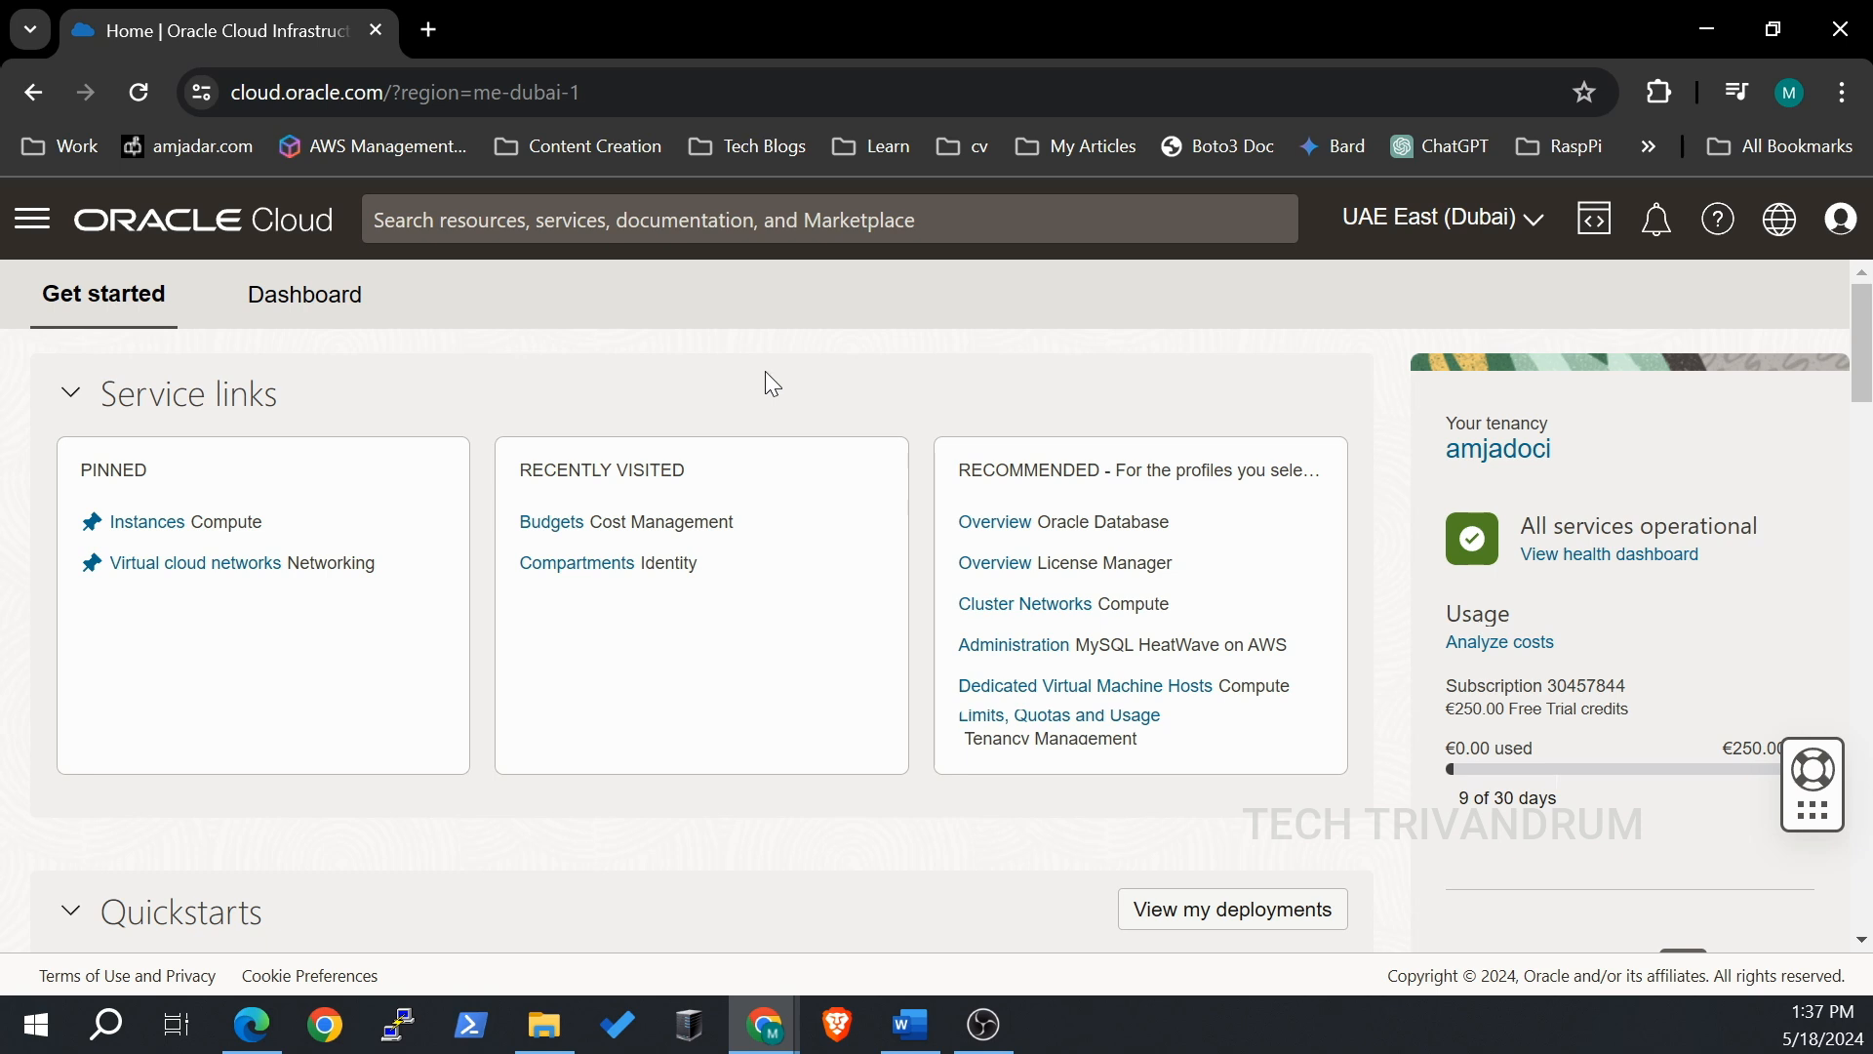
Open the Budgets page of the Billing & Cost Management service.
click(35, 230)
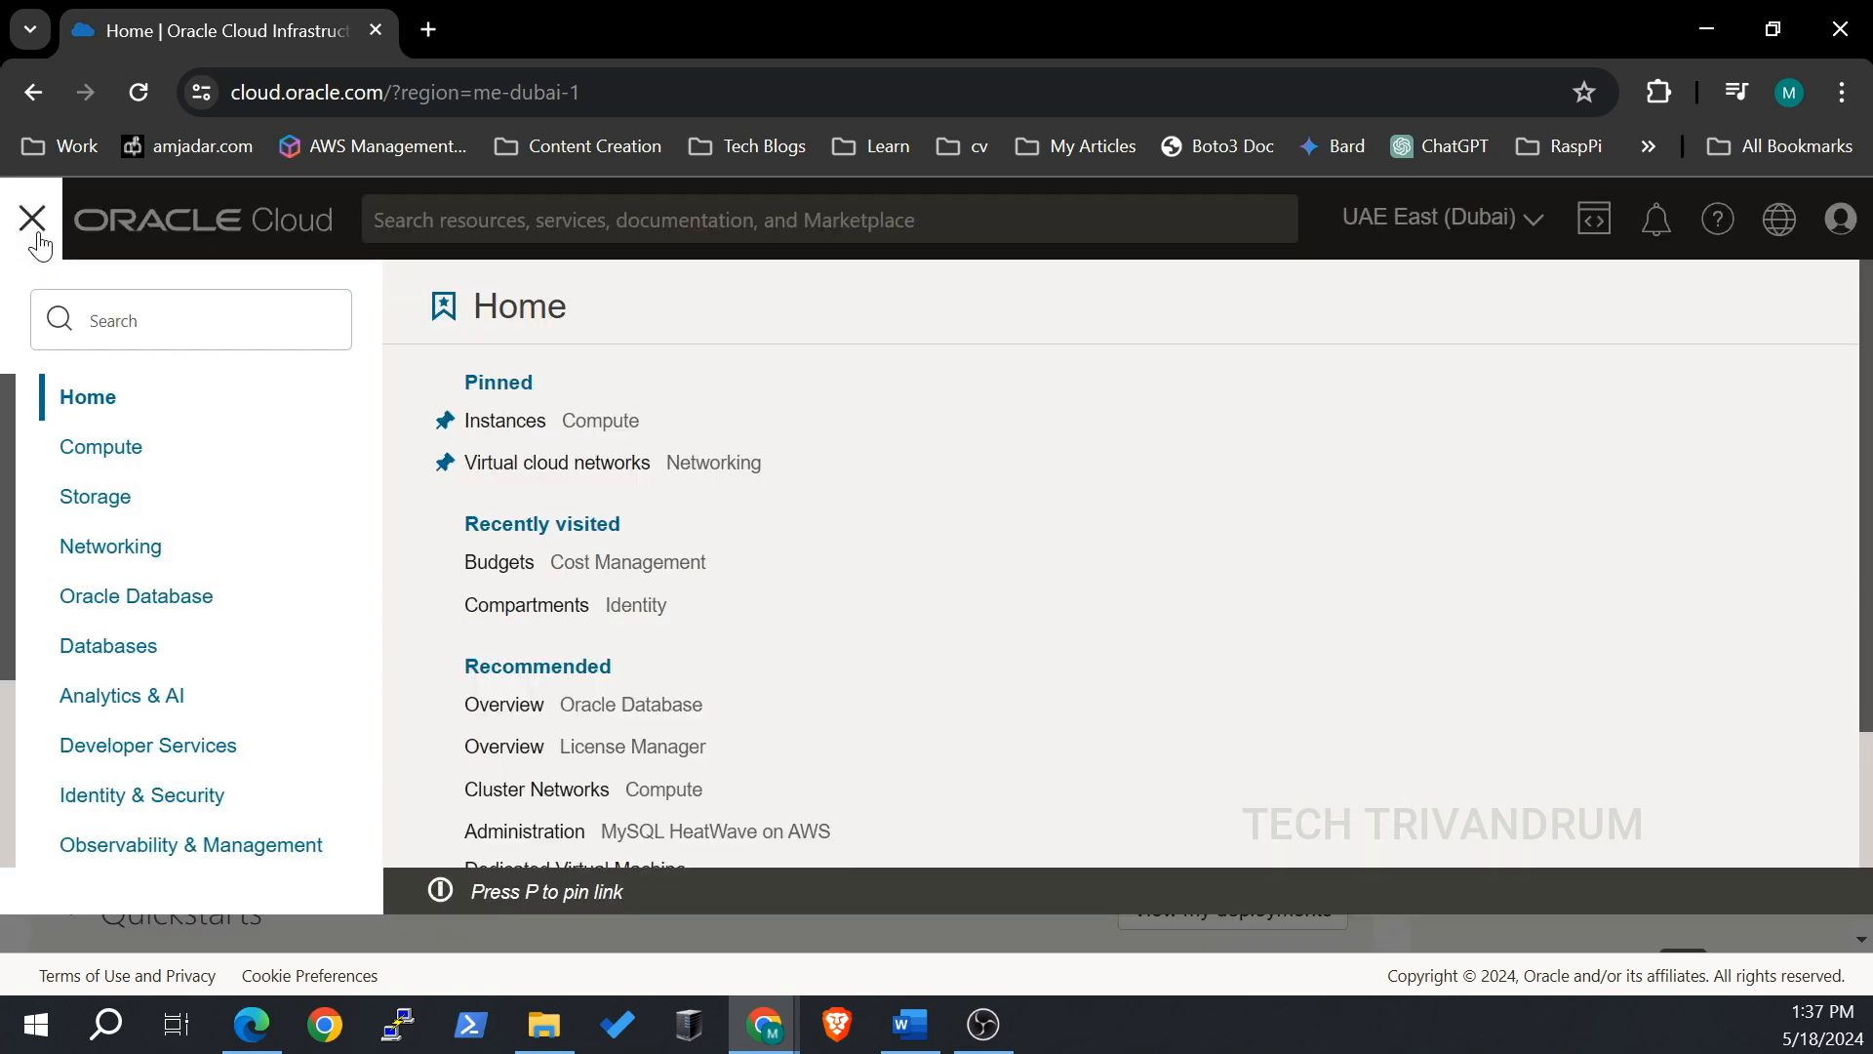
scroll(175, 507, down, 3)
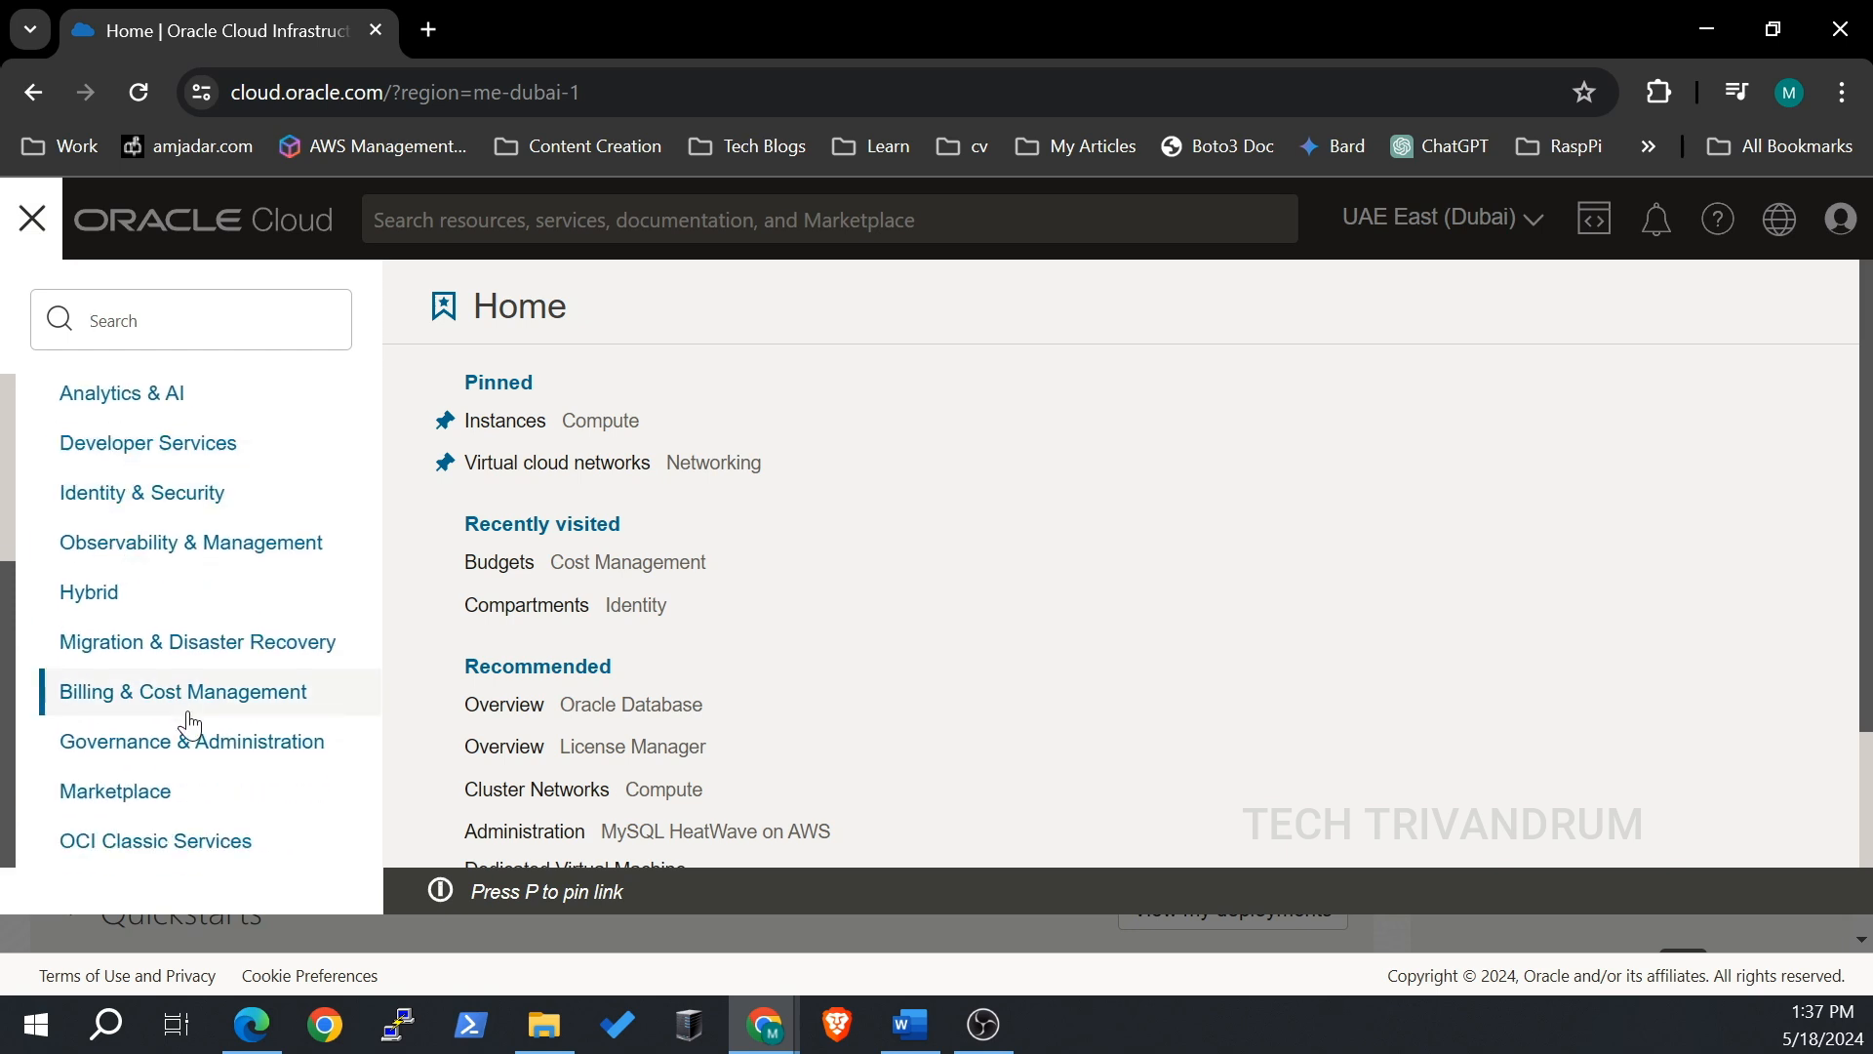
click(201, 709)
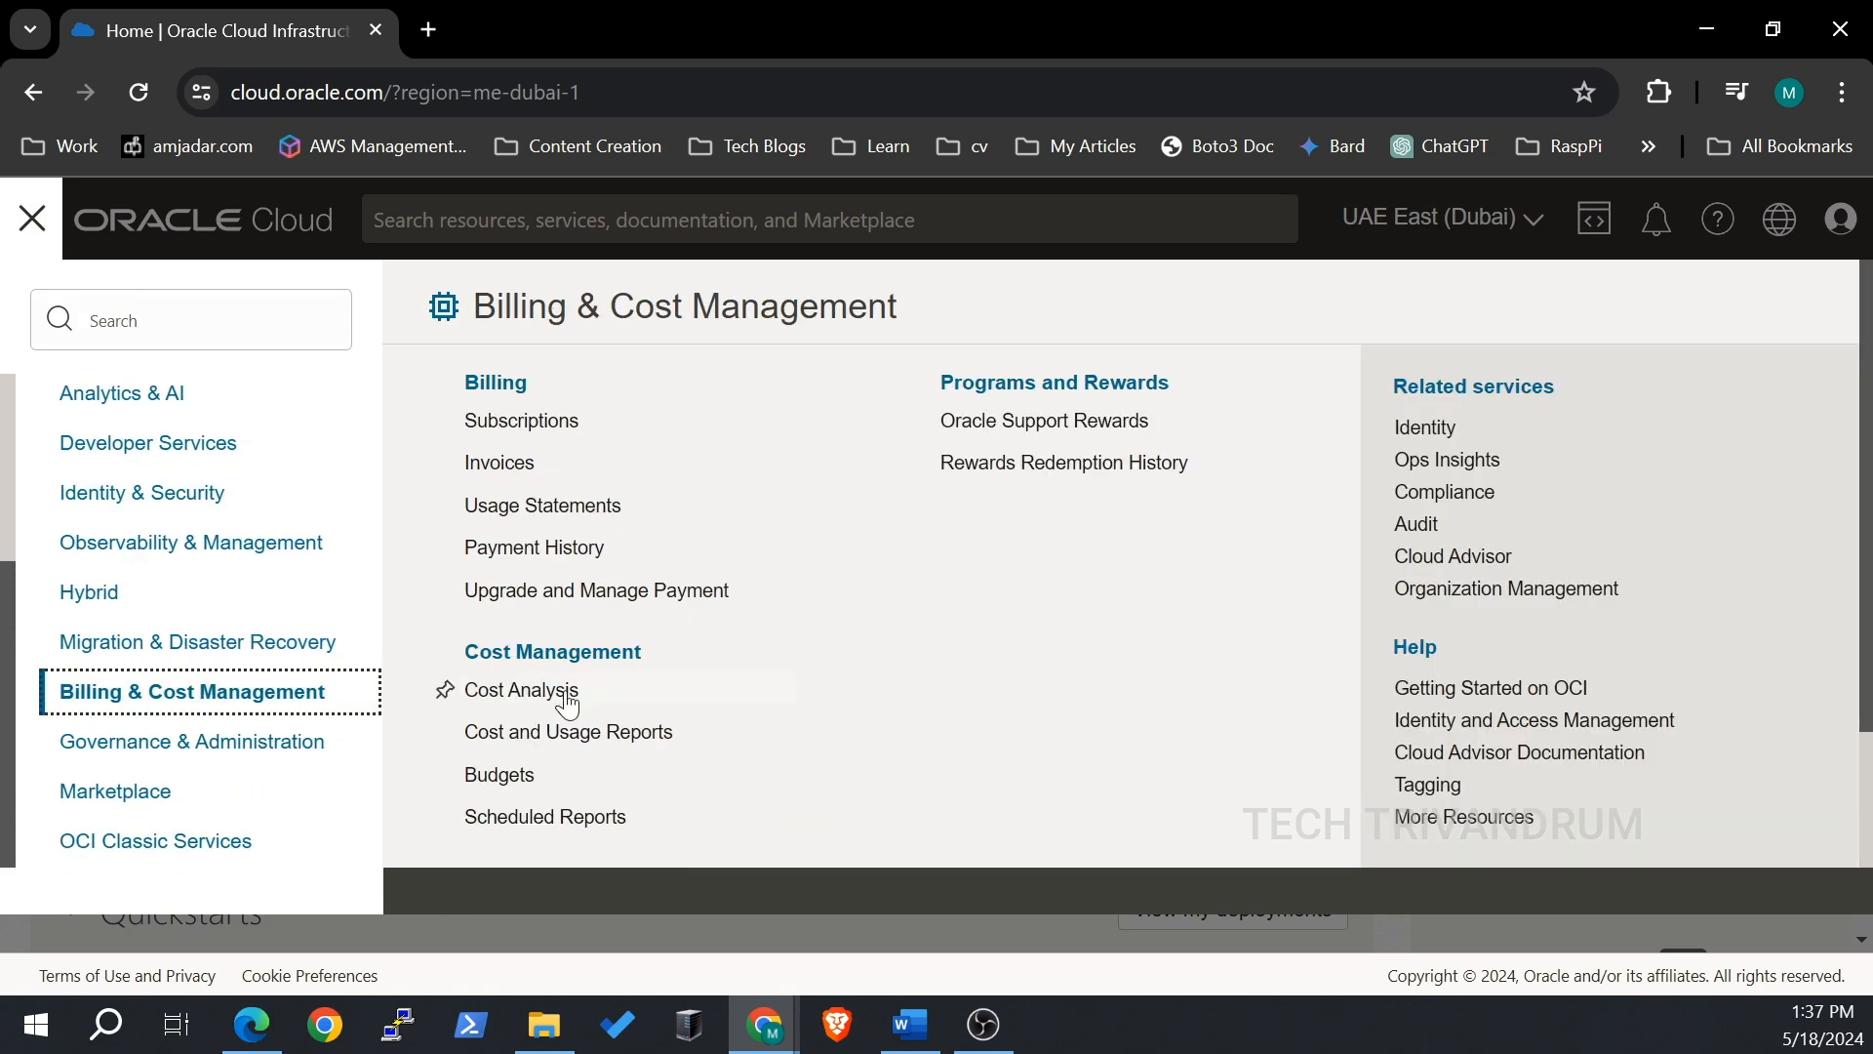
scroll(575, 697, down, 1)
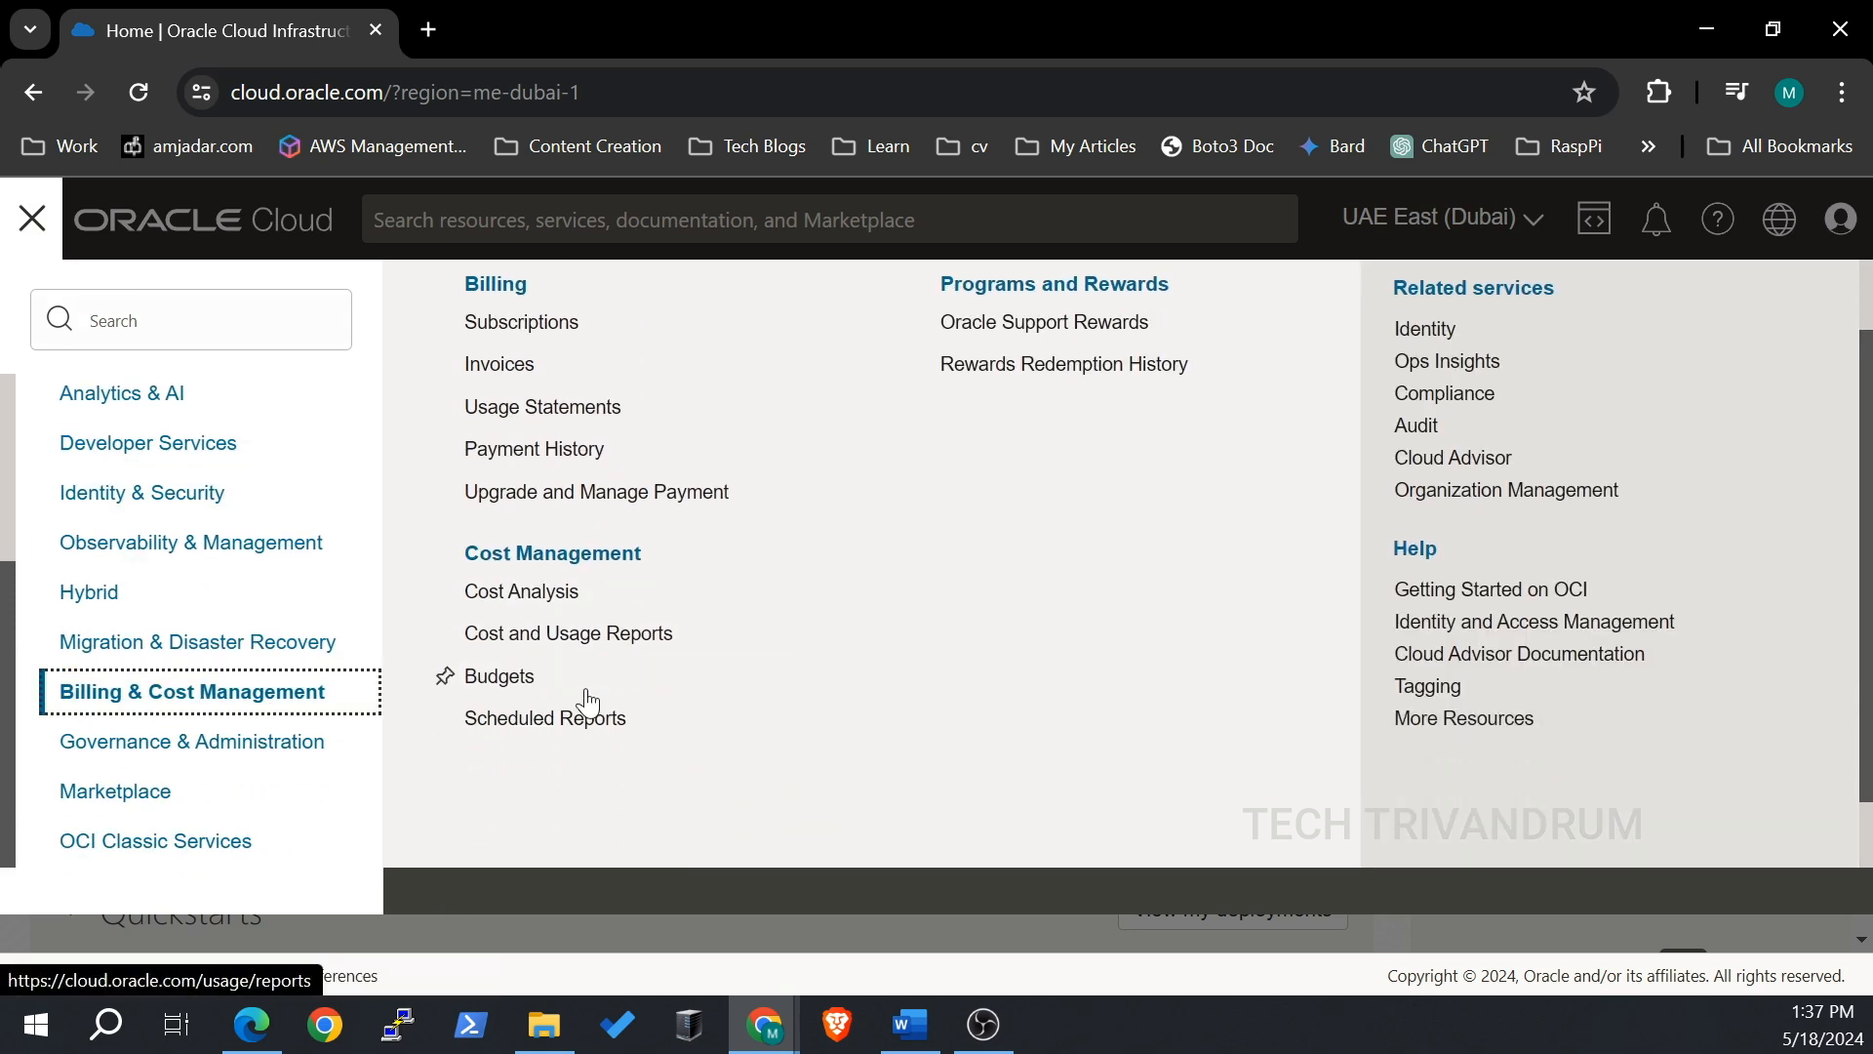
click(498, 692)
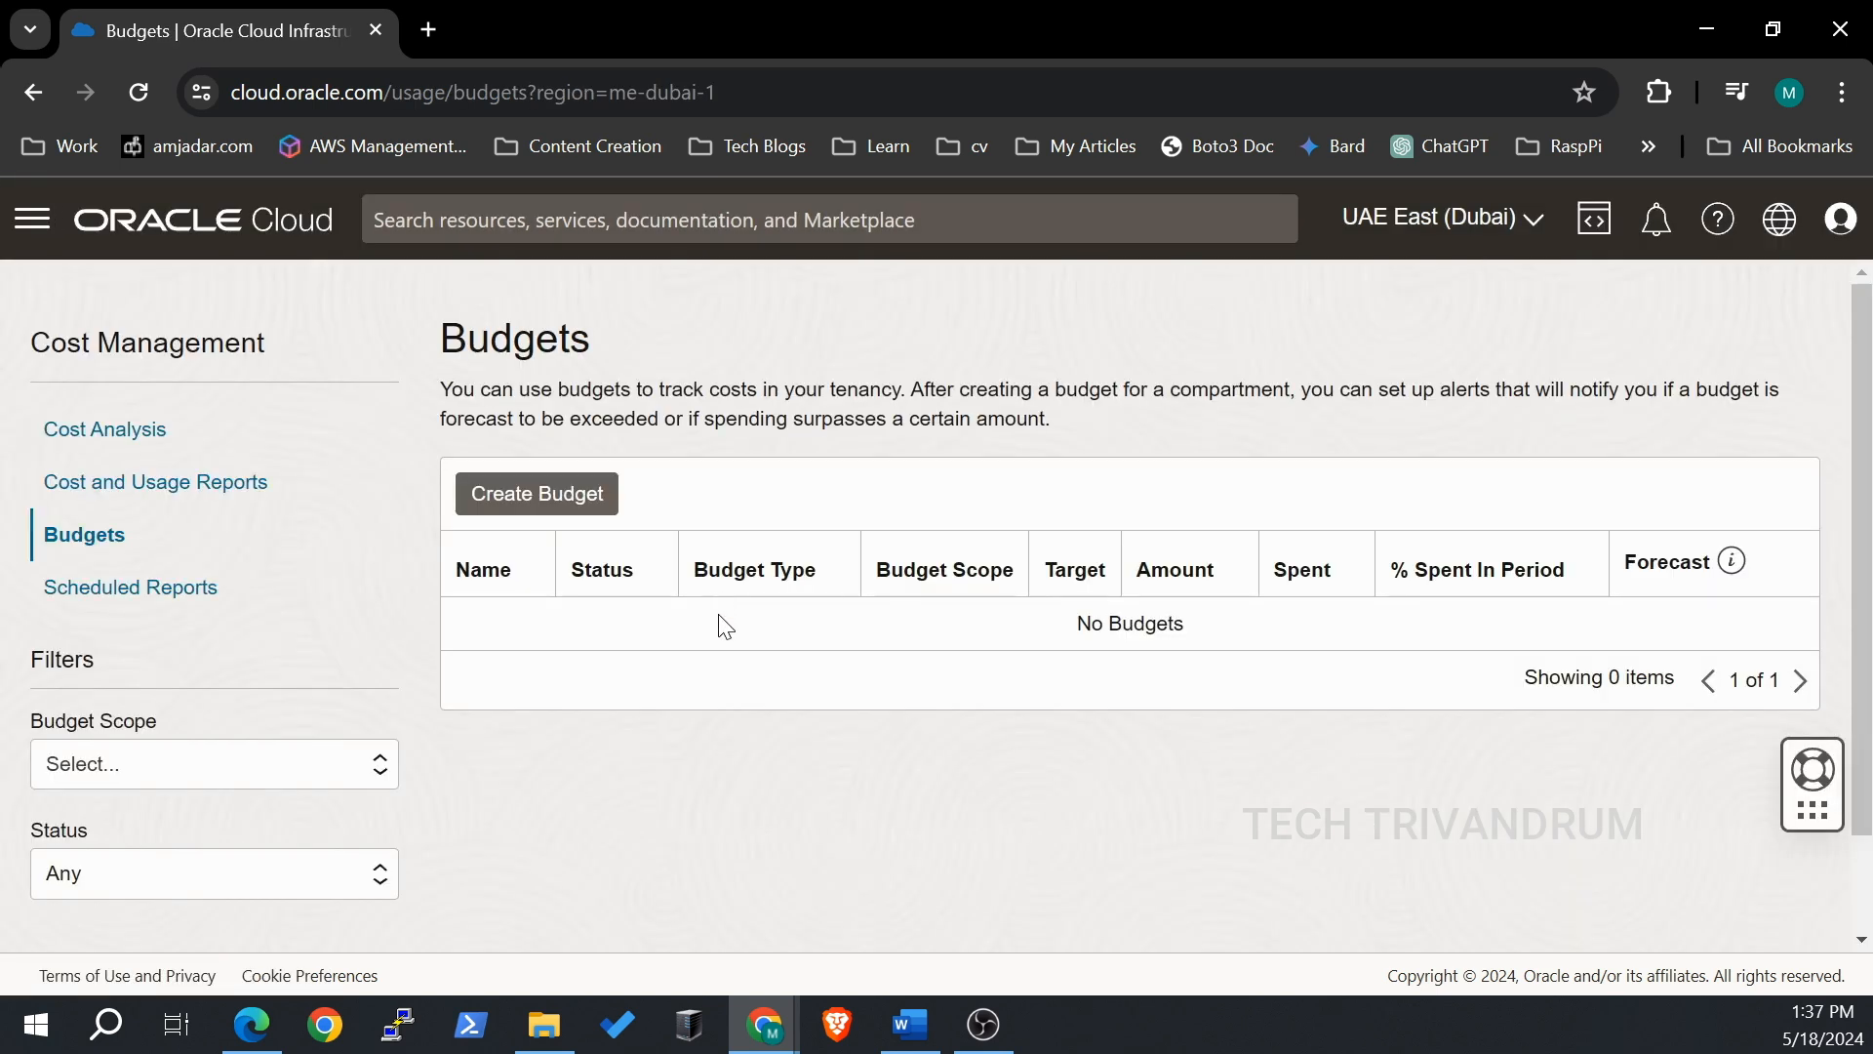
Start a new budget named ocilabs_budjet with the description "To monitor ocilabs usage".
click(572, 509)
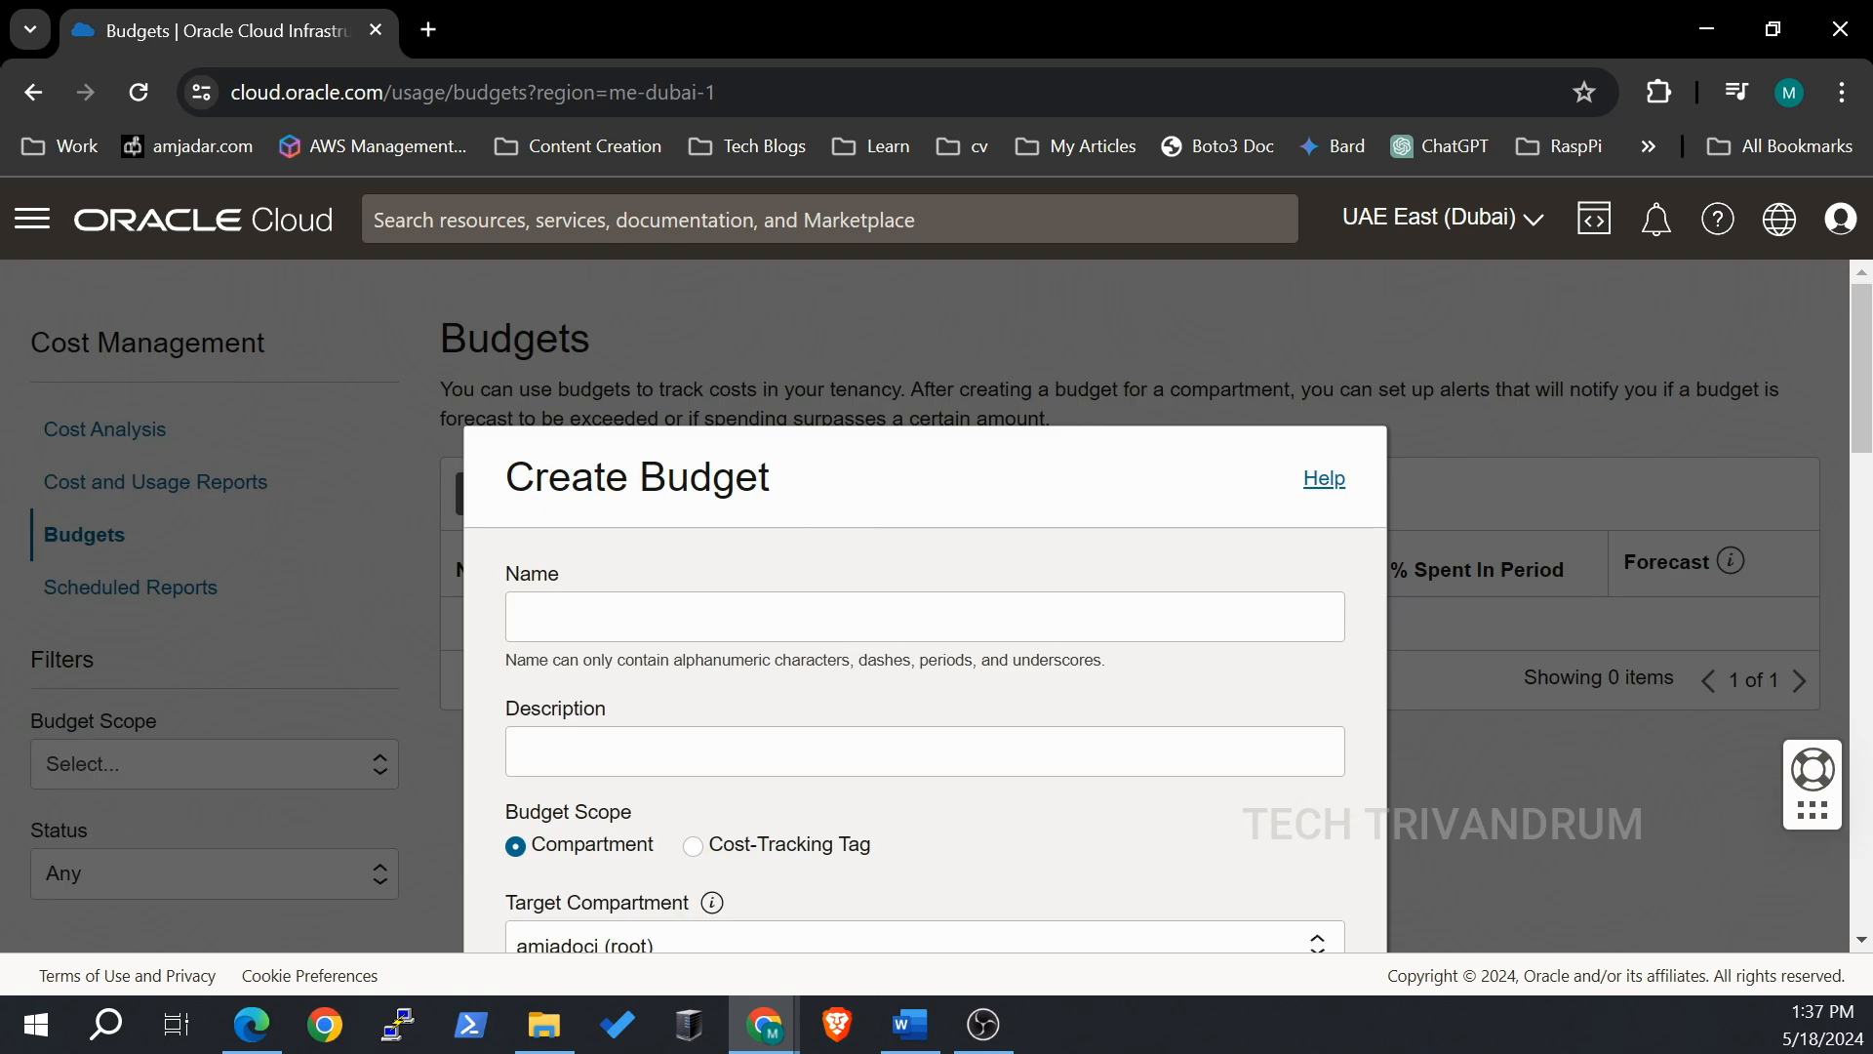
click(624, 617)
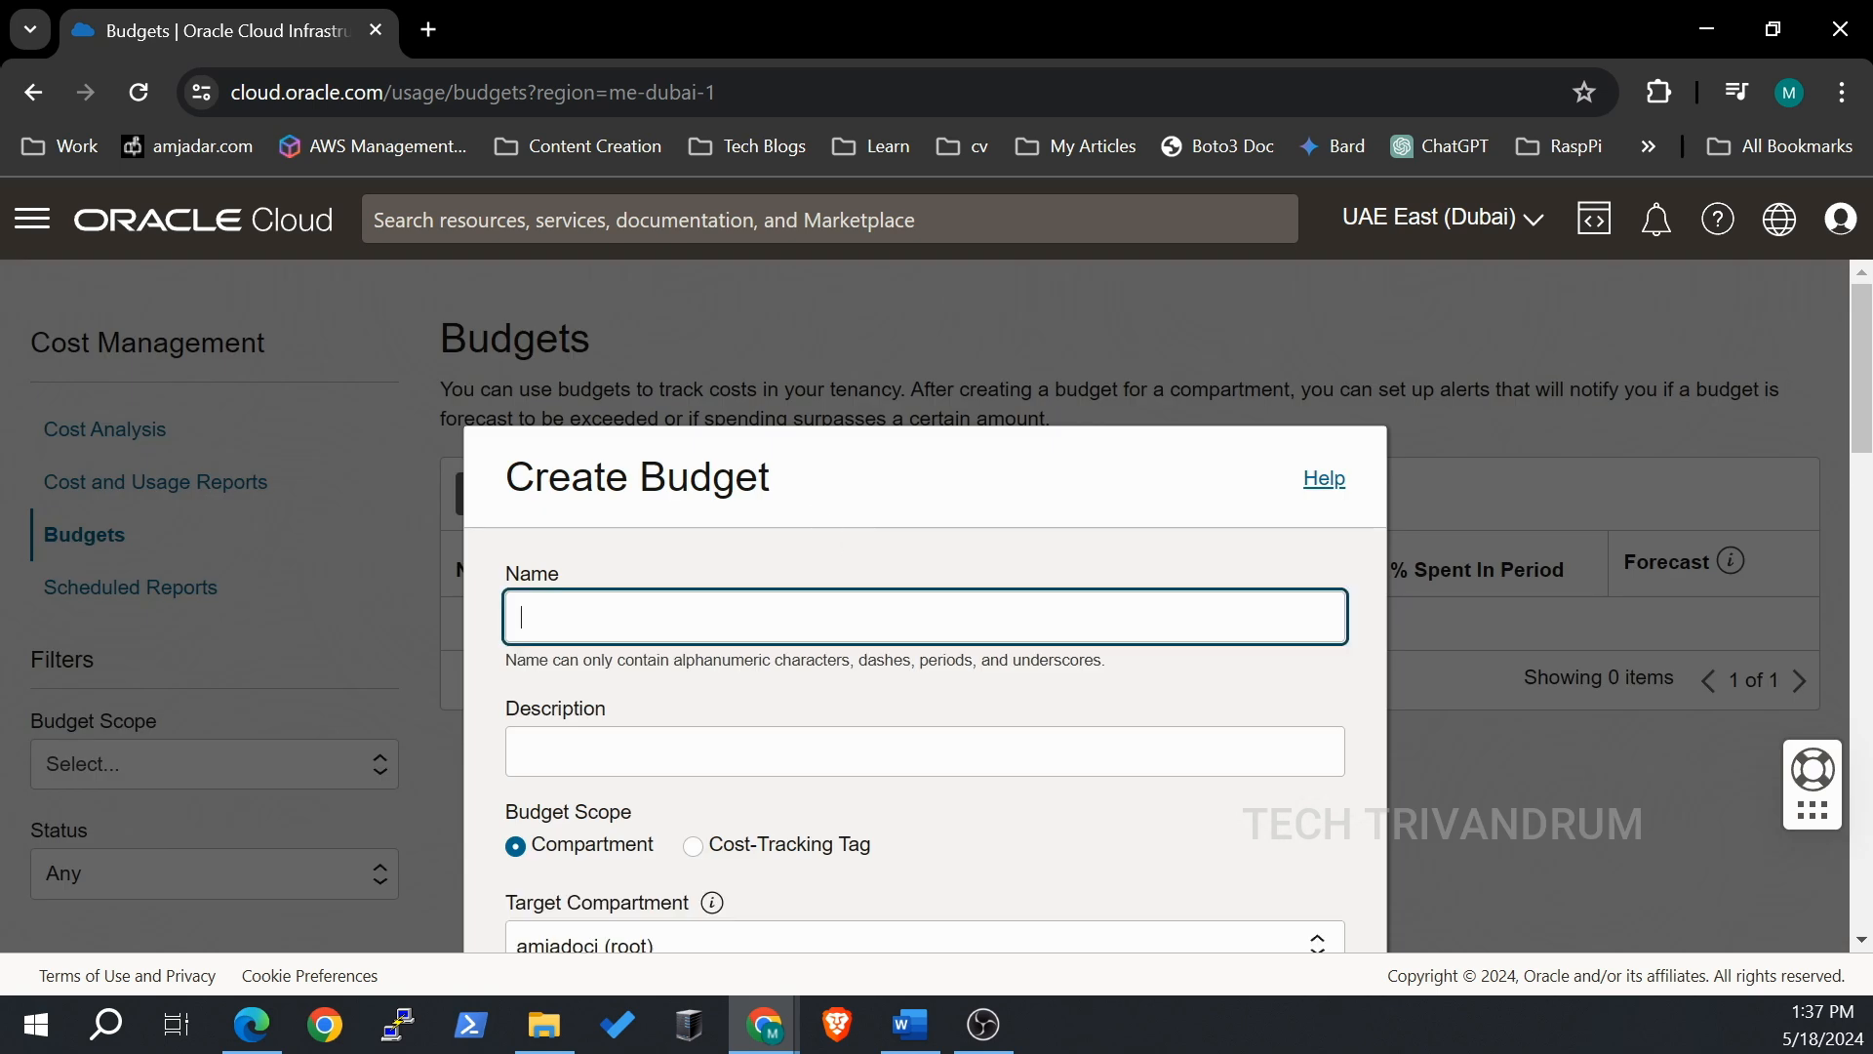
text(ocilabs_budjet)
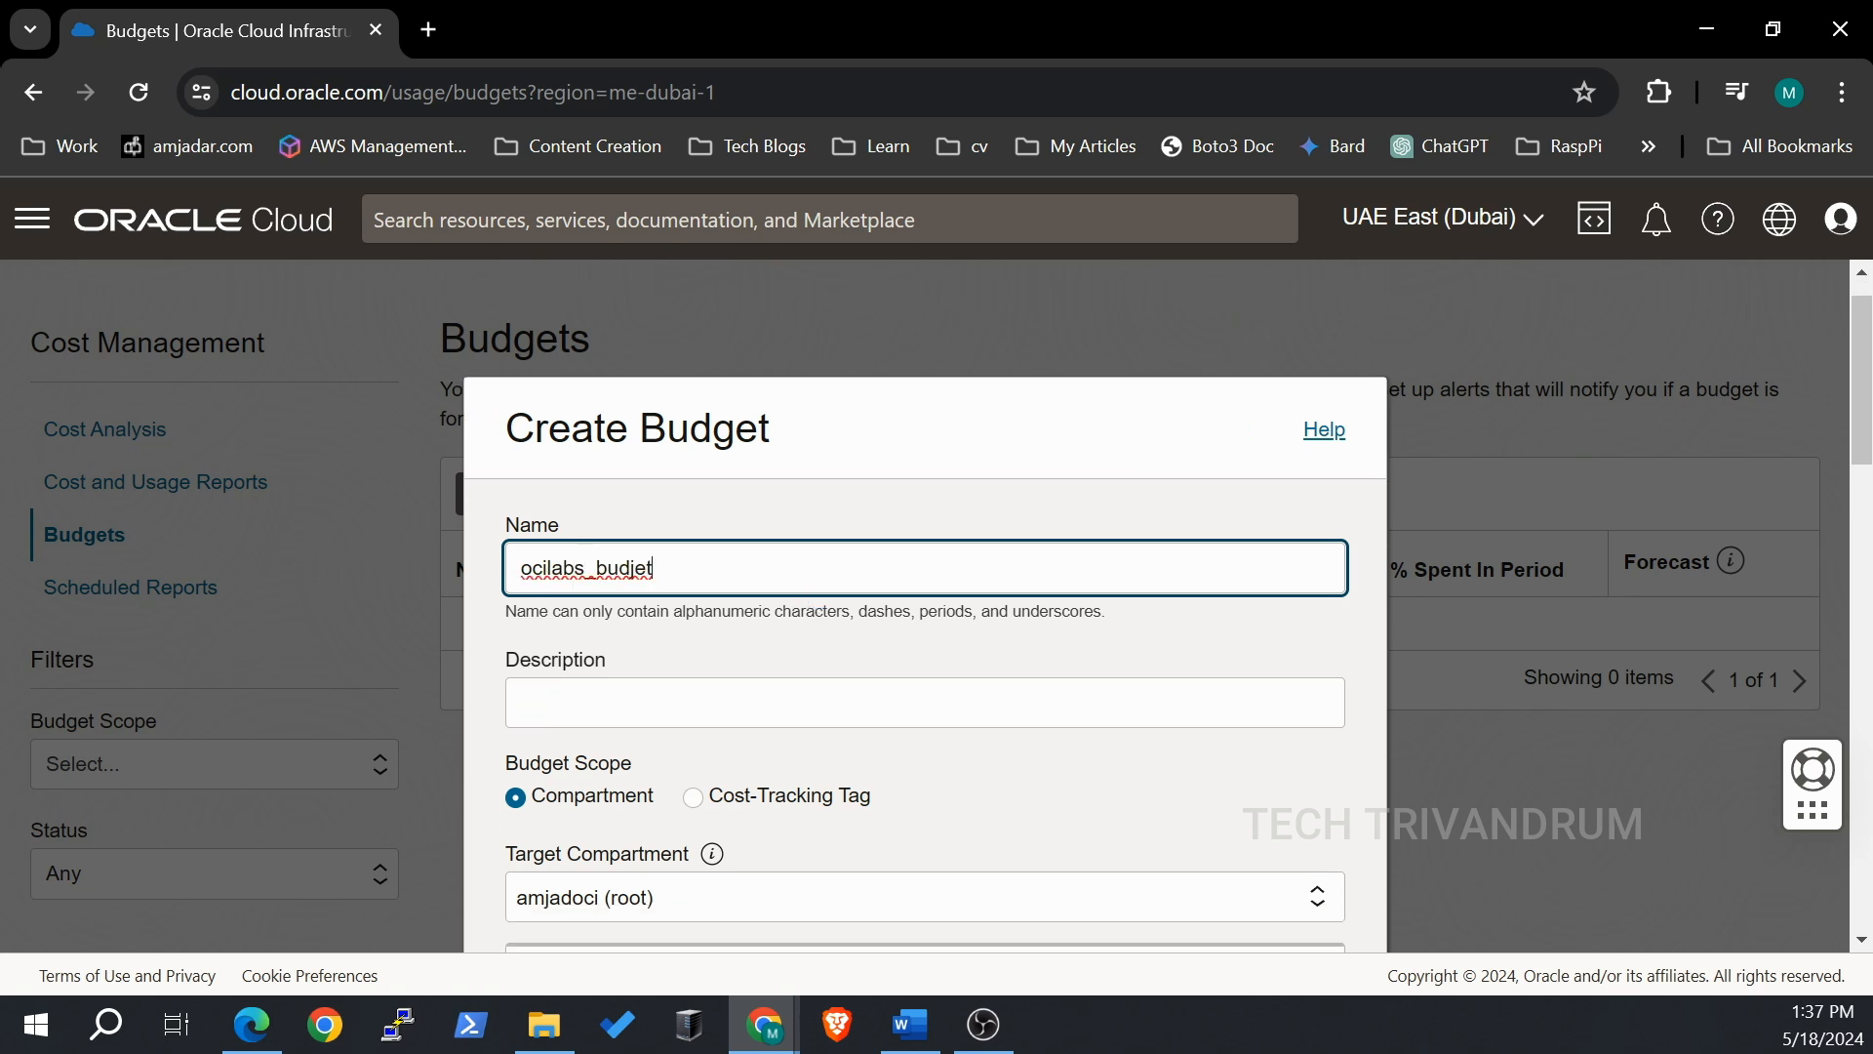
key(Tab)
text(To )
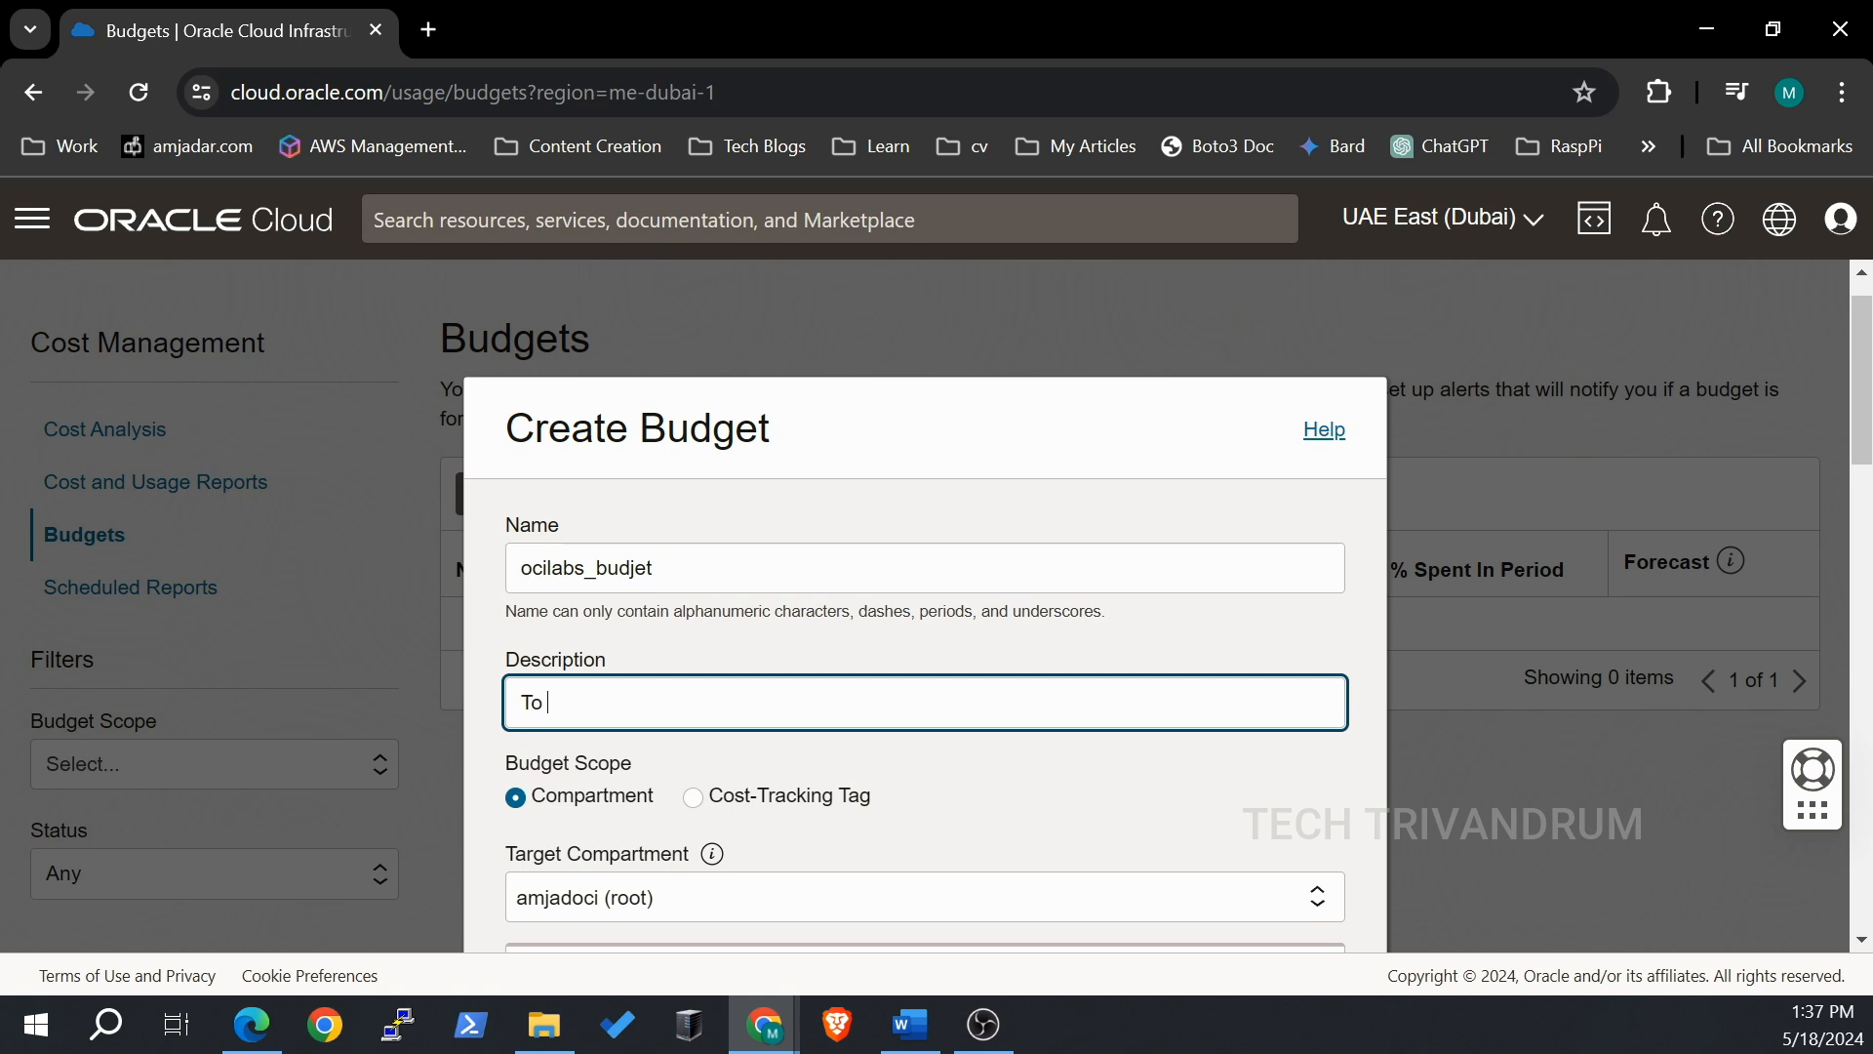
text(monitor ocilabs usage)
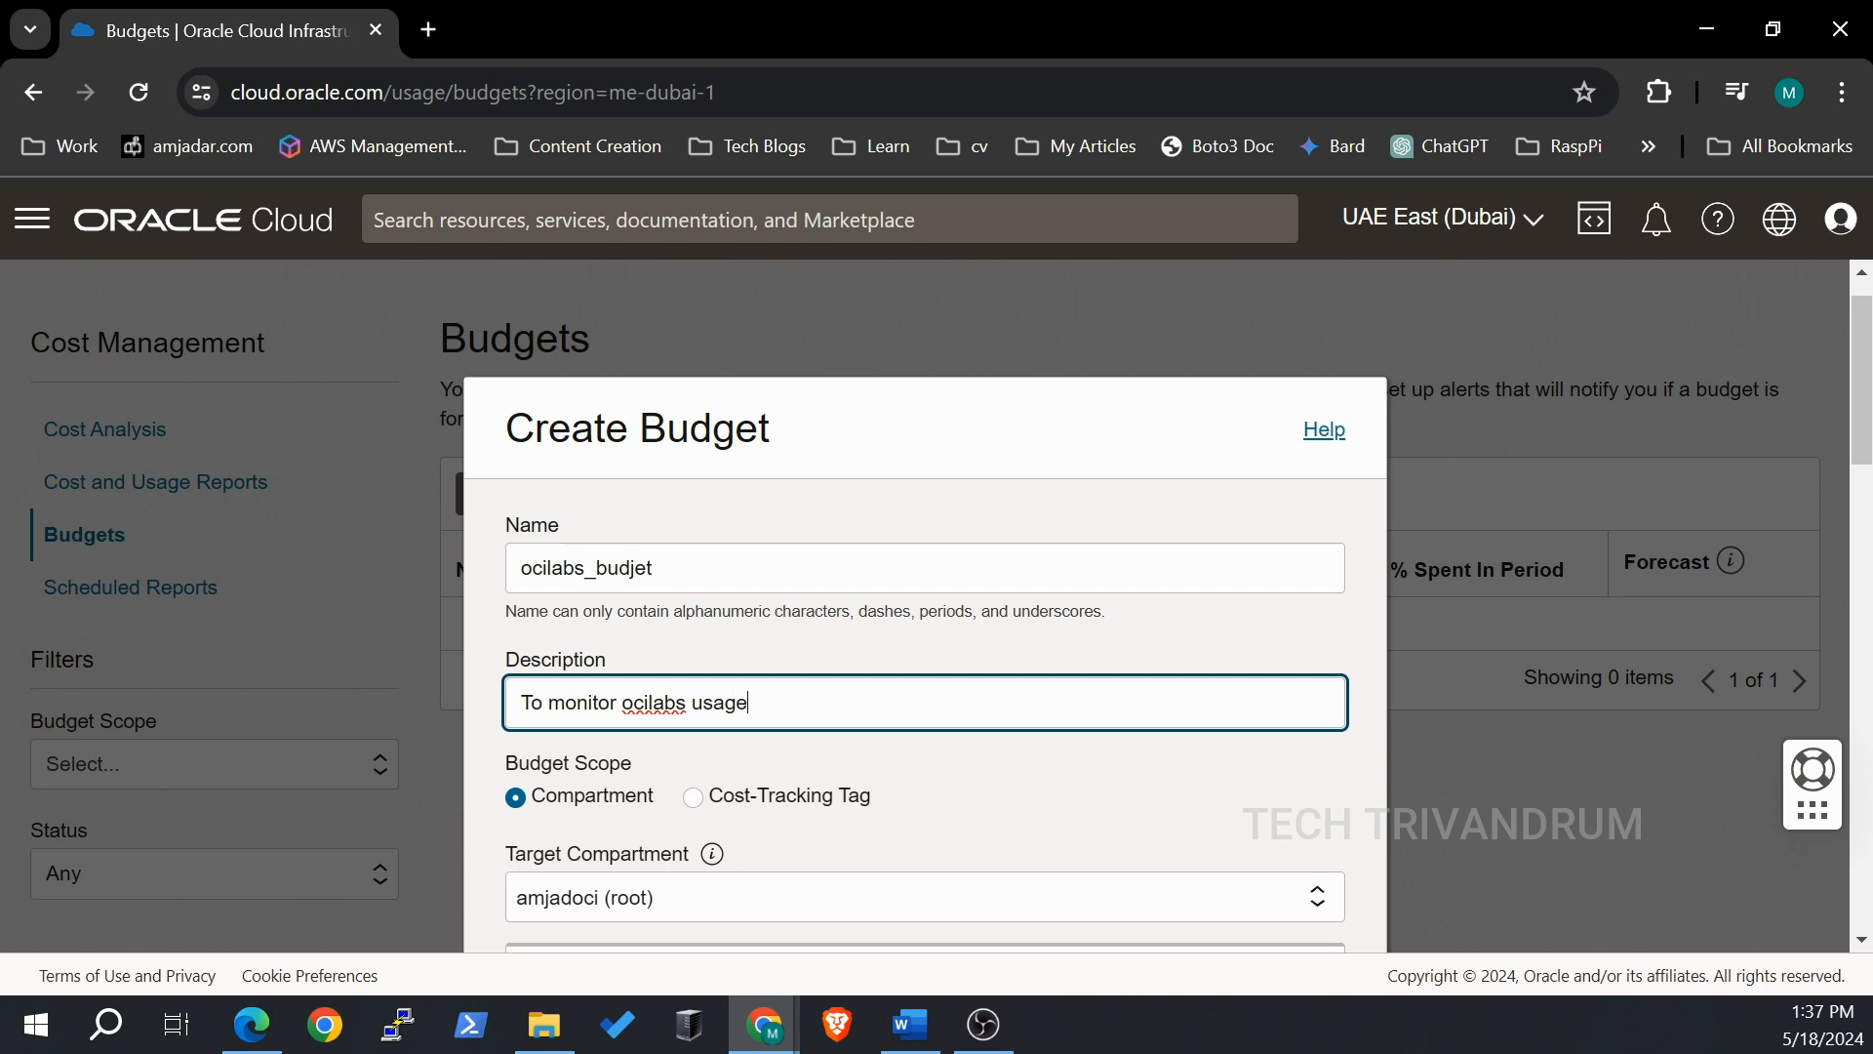
Set the budget's target compartment to ocilabs.
scroll(924, 605, down, 3)
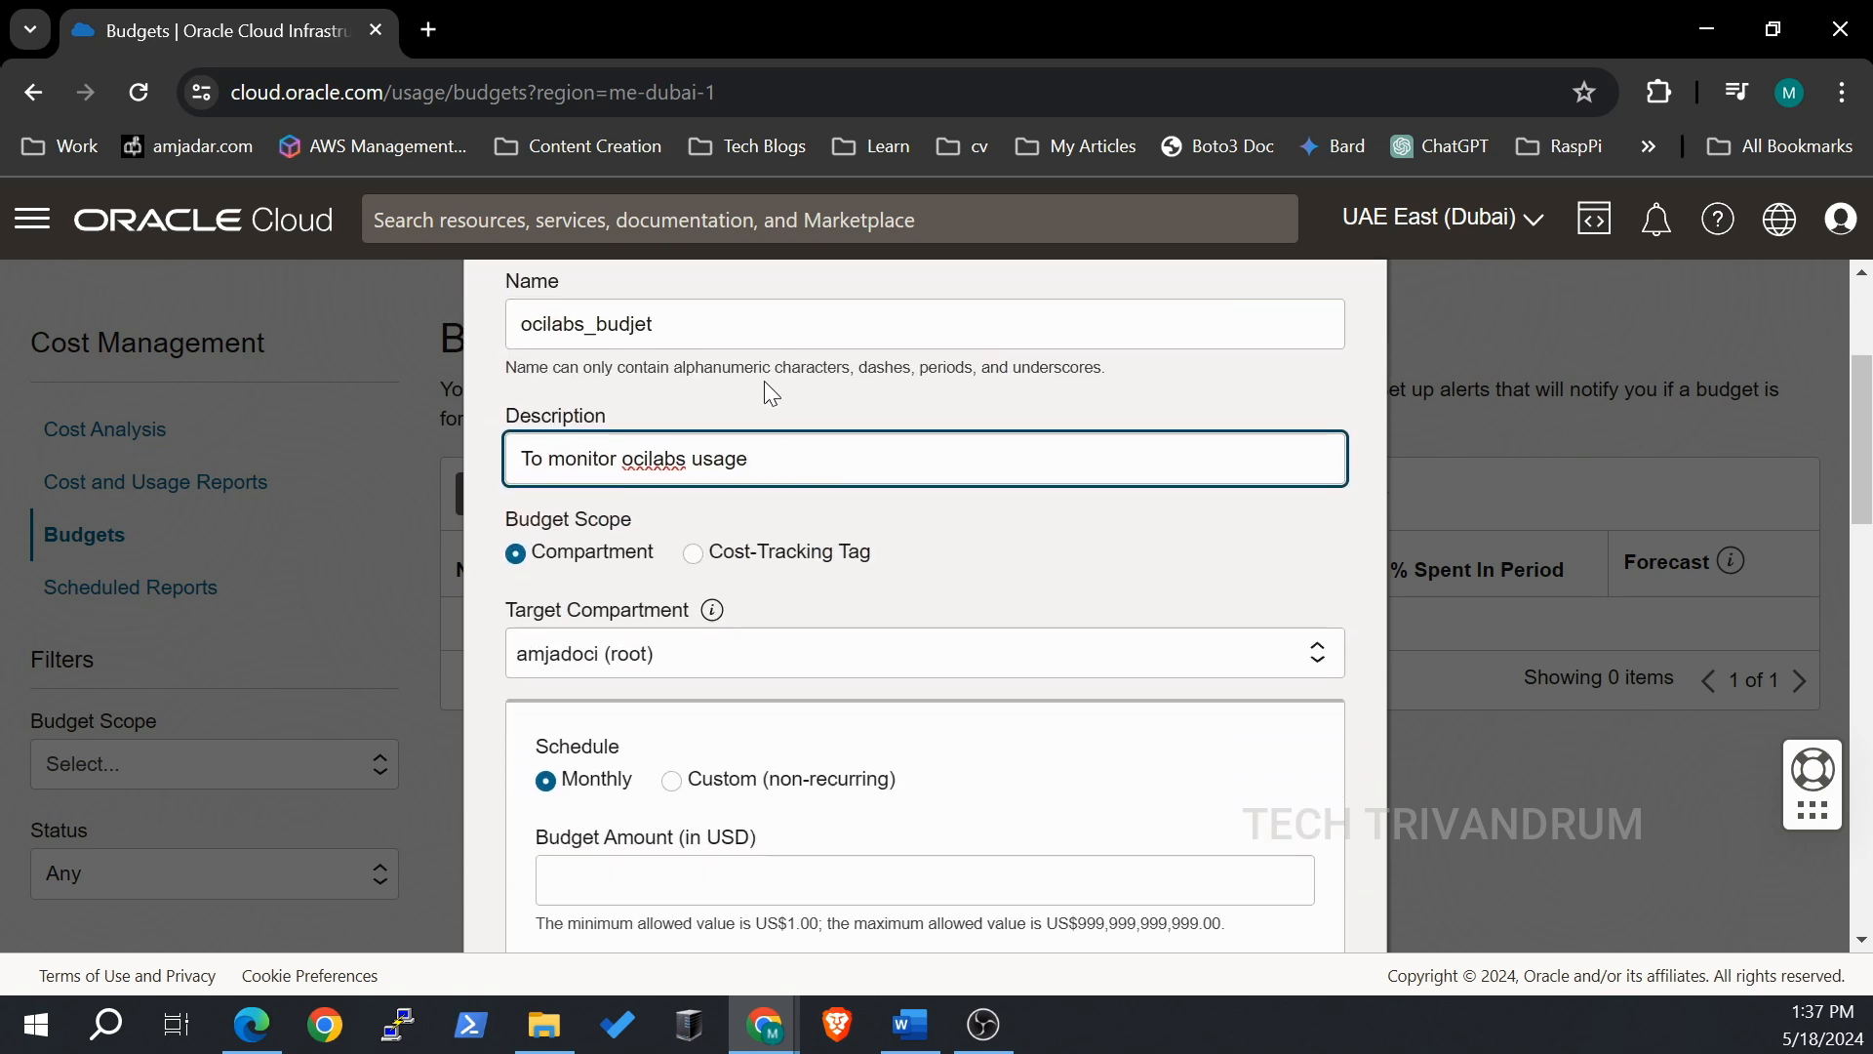
click(770, 659)
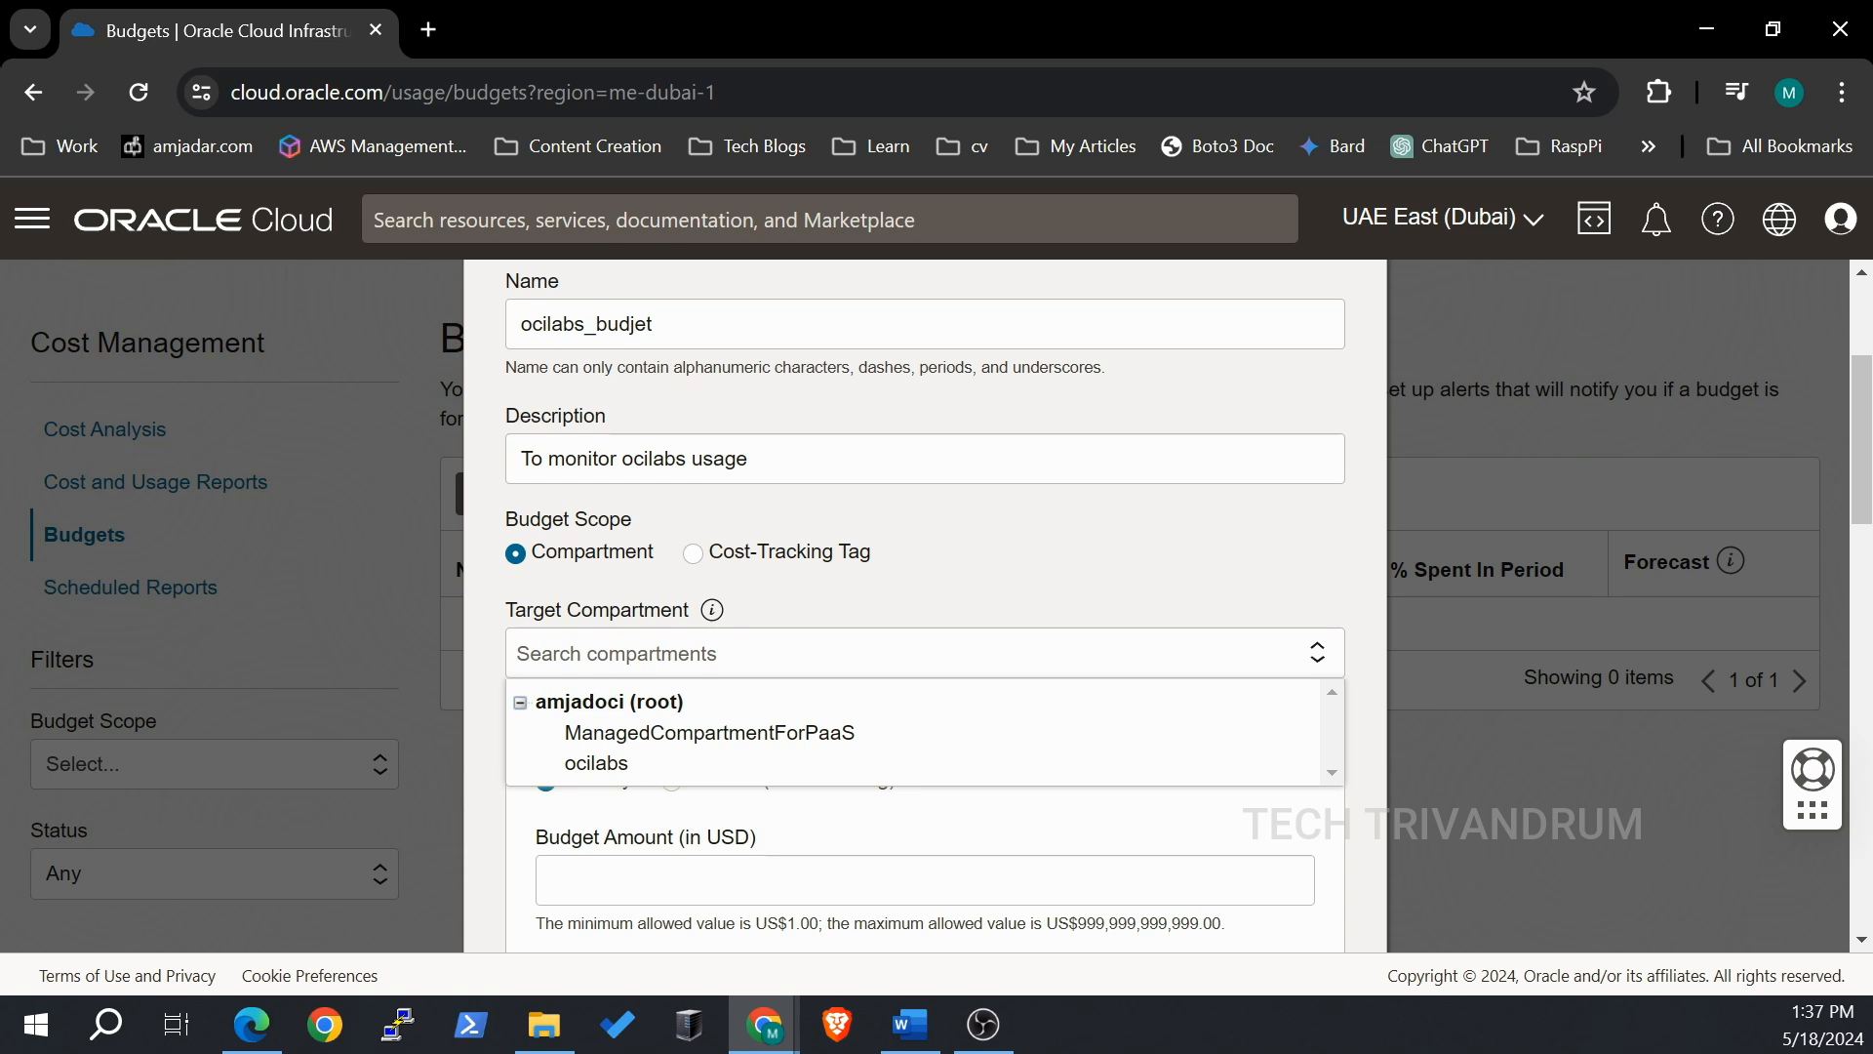
click(599, 767)
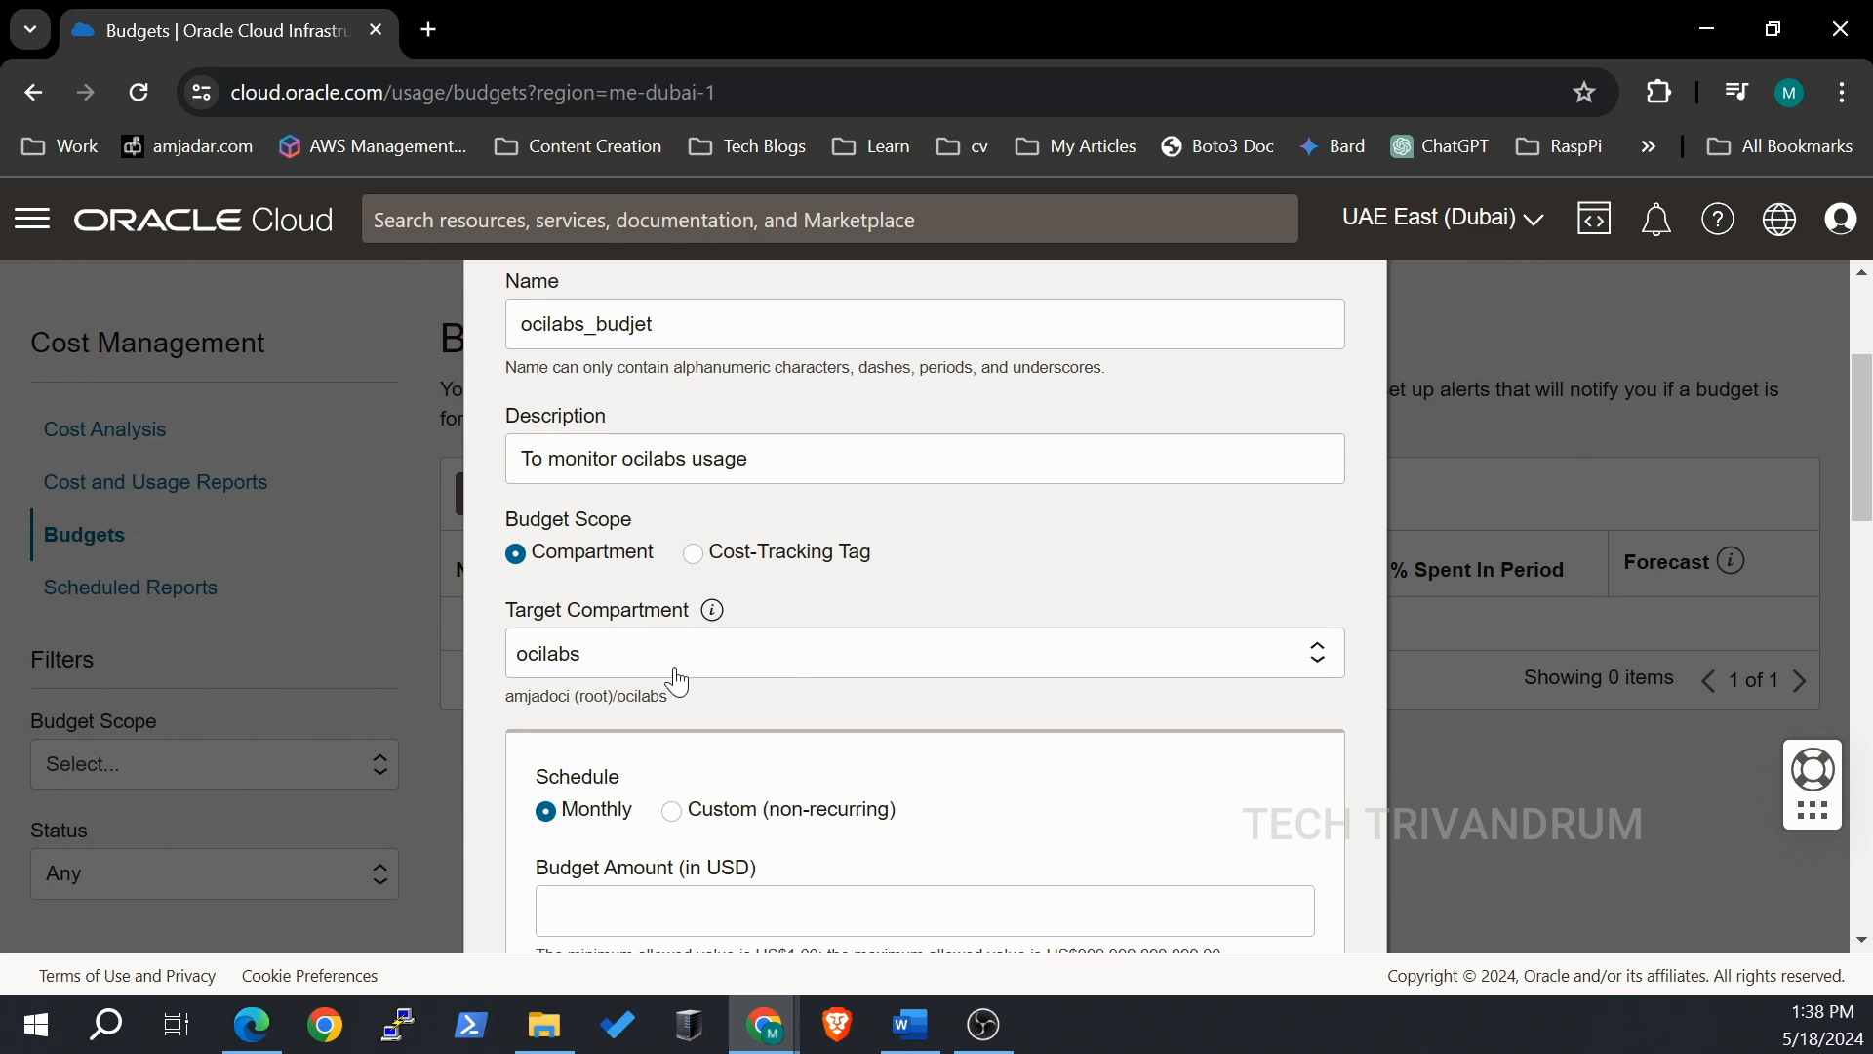
Set the monthly budget amount to 10 USD and choose day 1 of the month to begin budget processing.
scroll(933, 580, down, 2)
scroll(946, 546, down, 1)
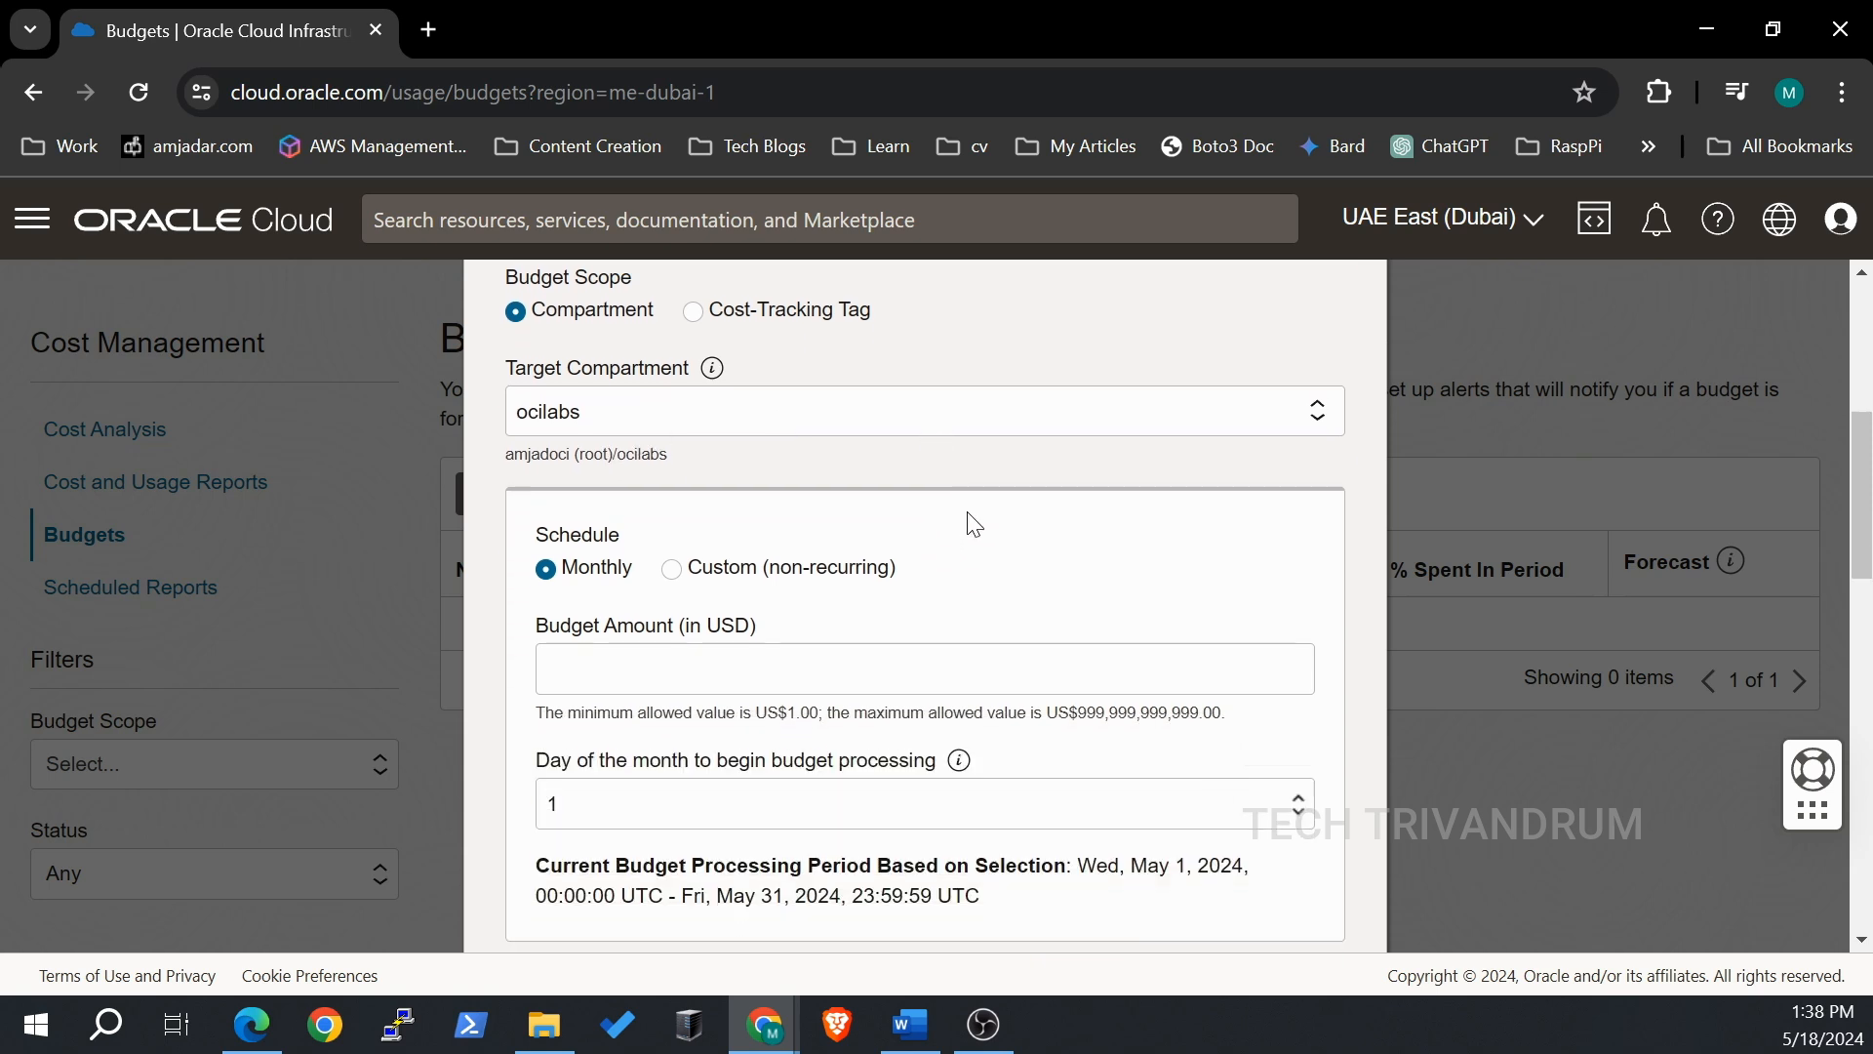
scroll(576, 519, down, 1)
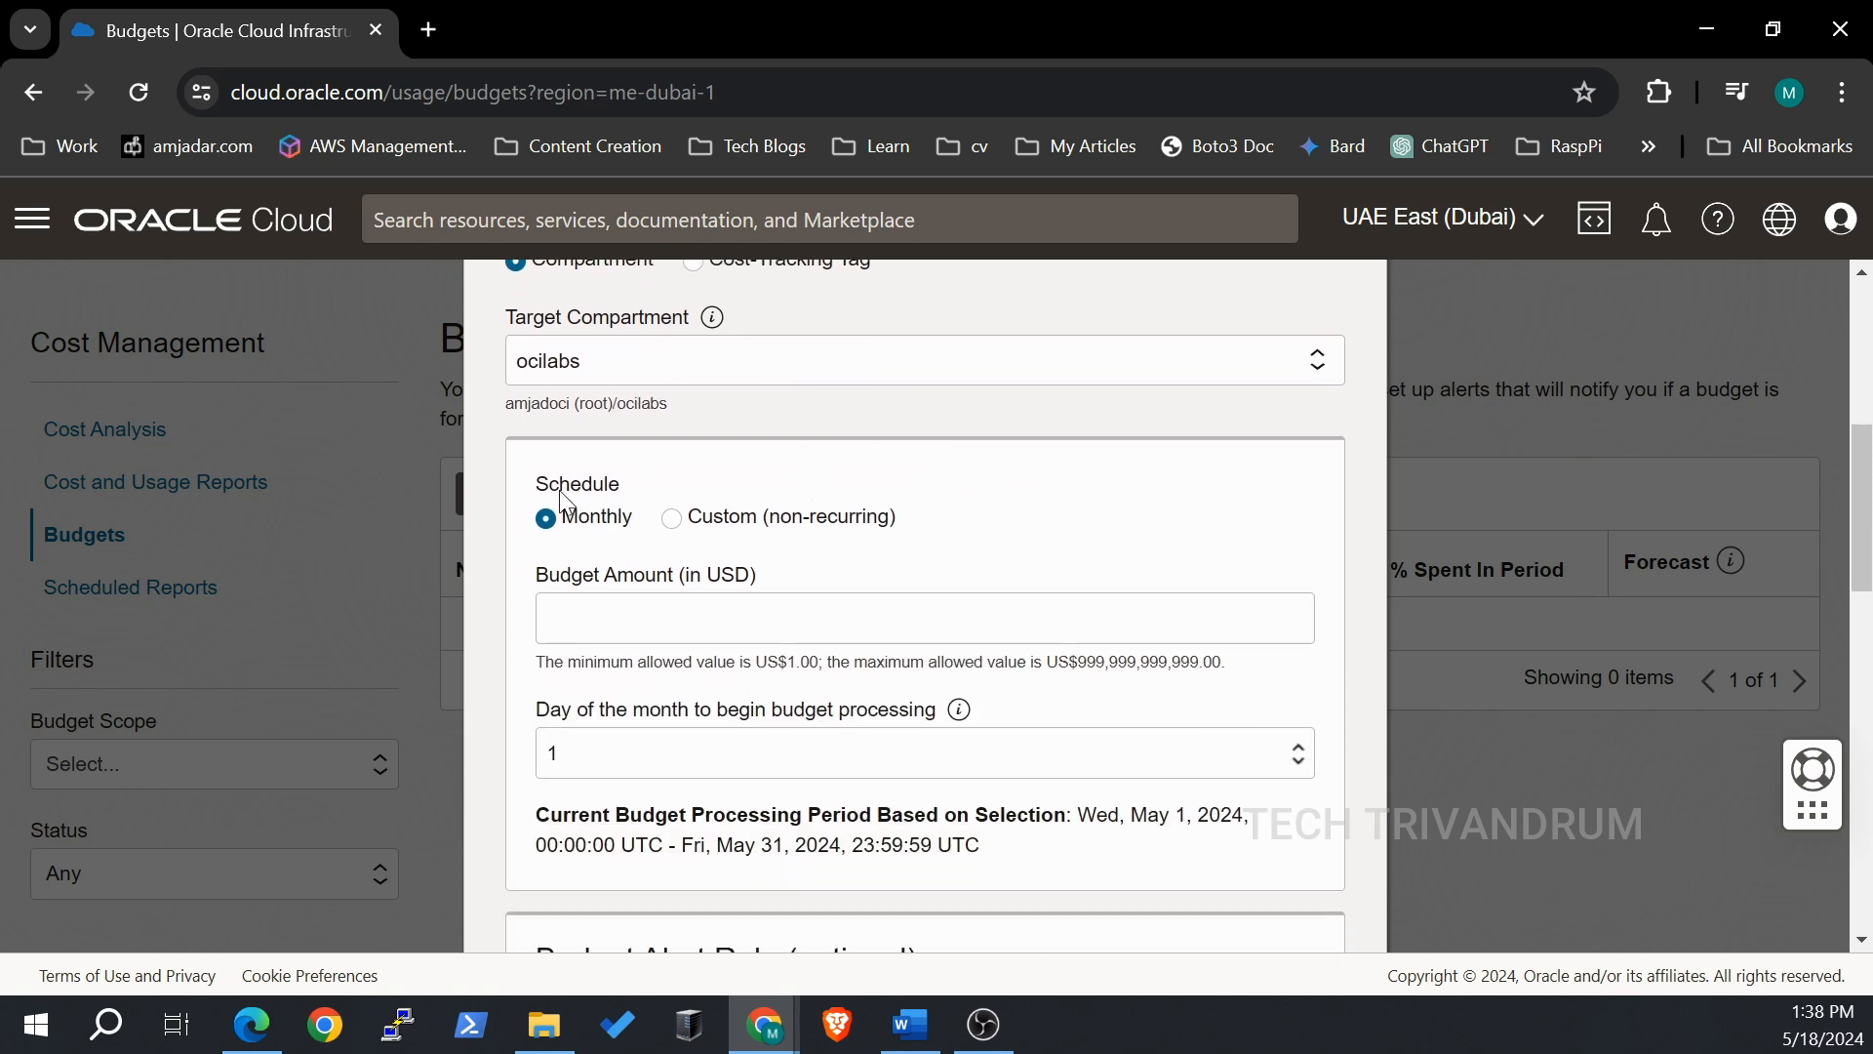
scroll(444, 515, down, 1)
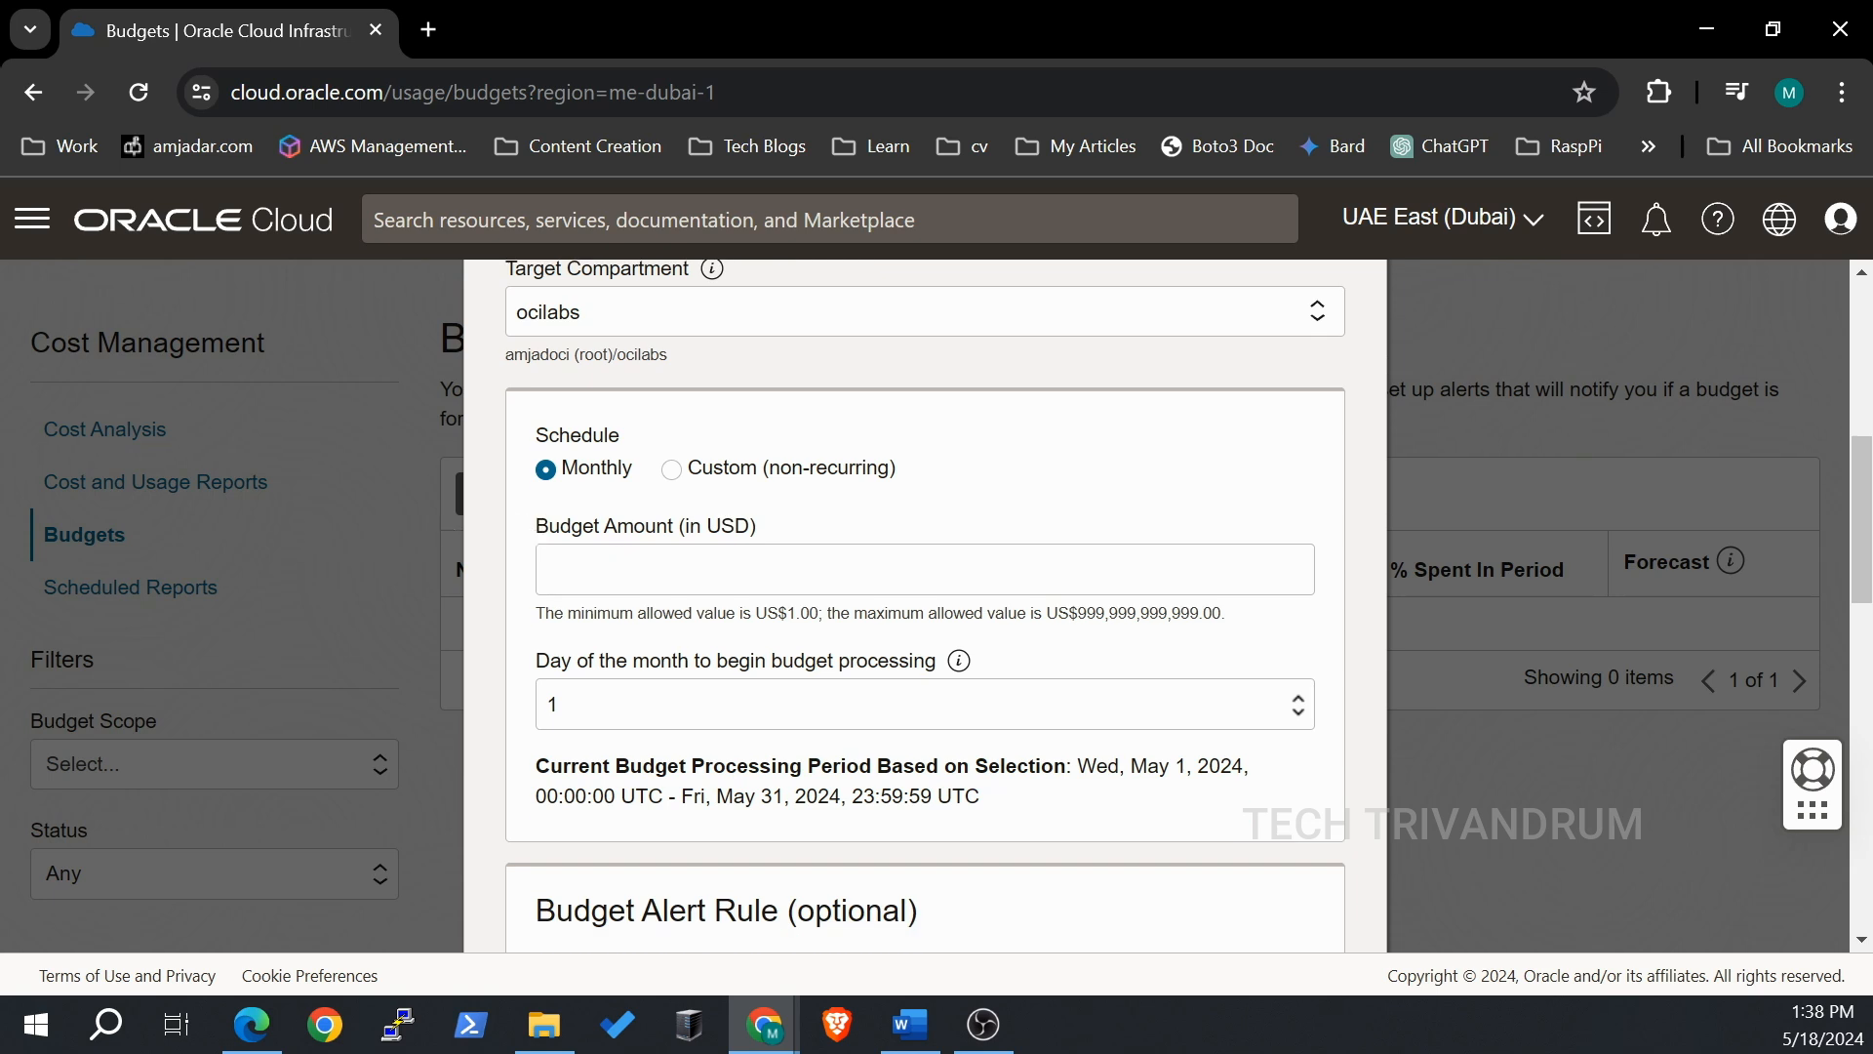
click(625, 570)
text(1)
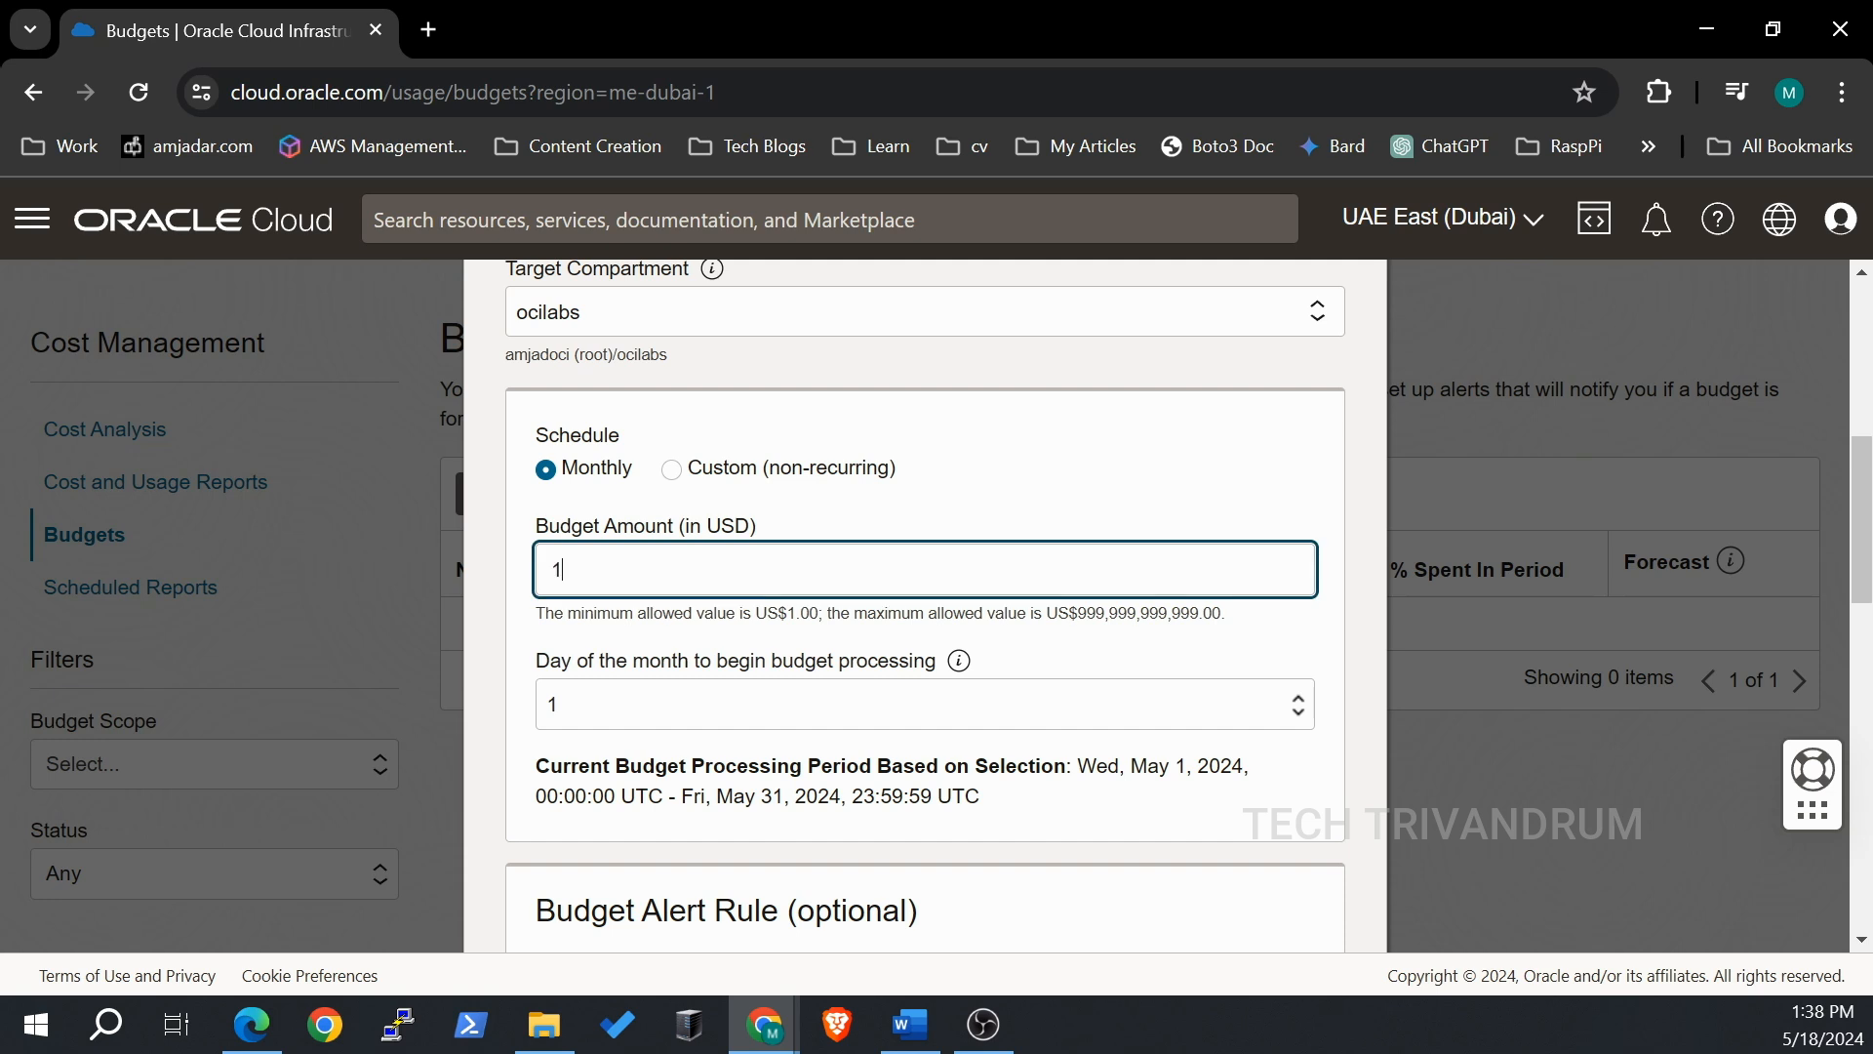
text(0)
scroll(820, 485, down, 2)
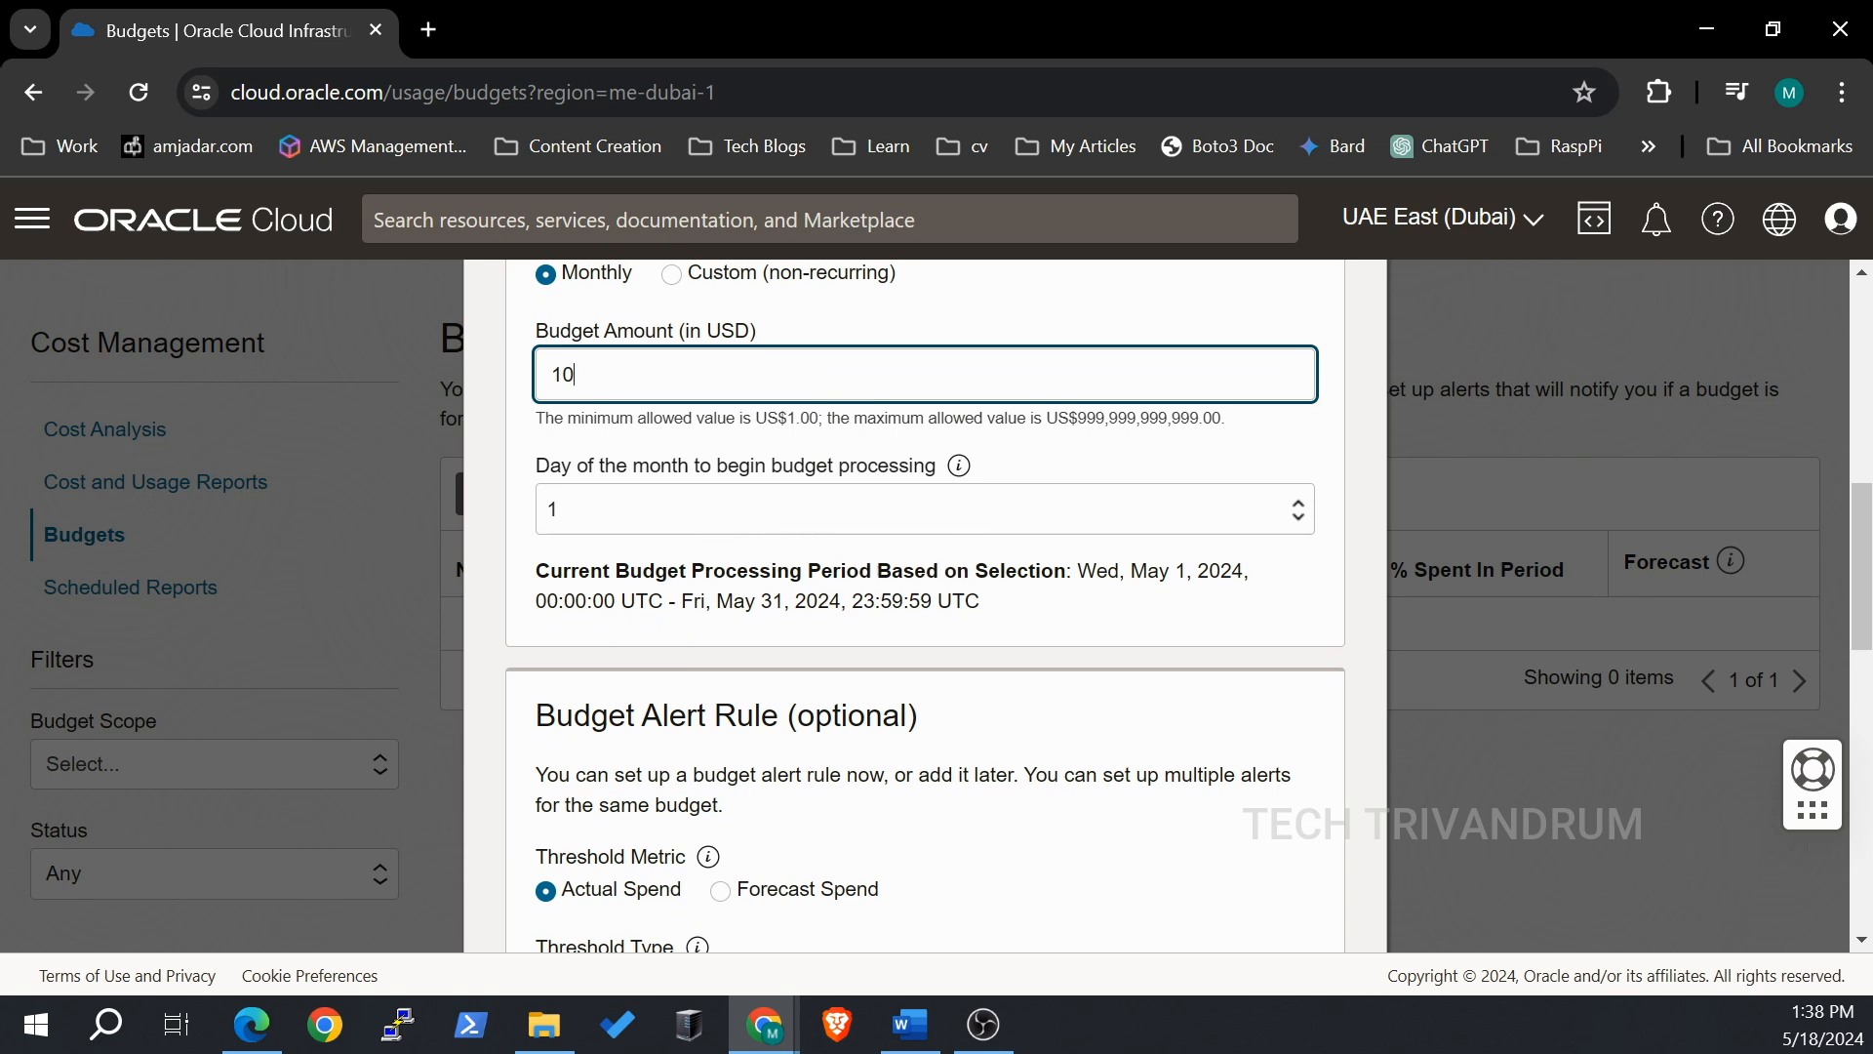
click(742, 522)
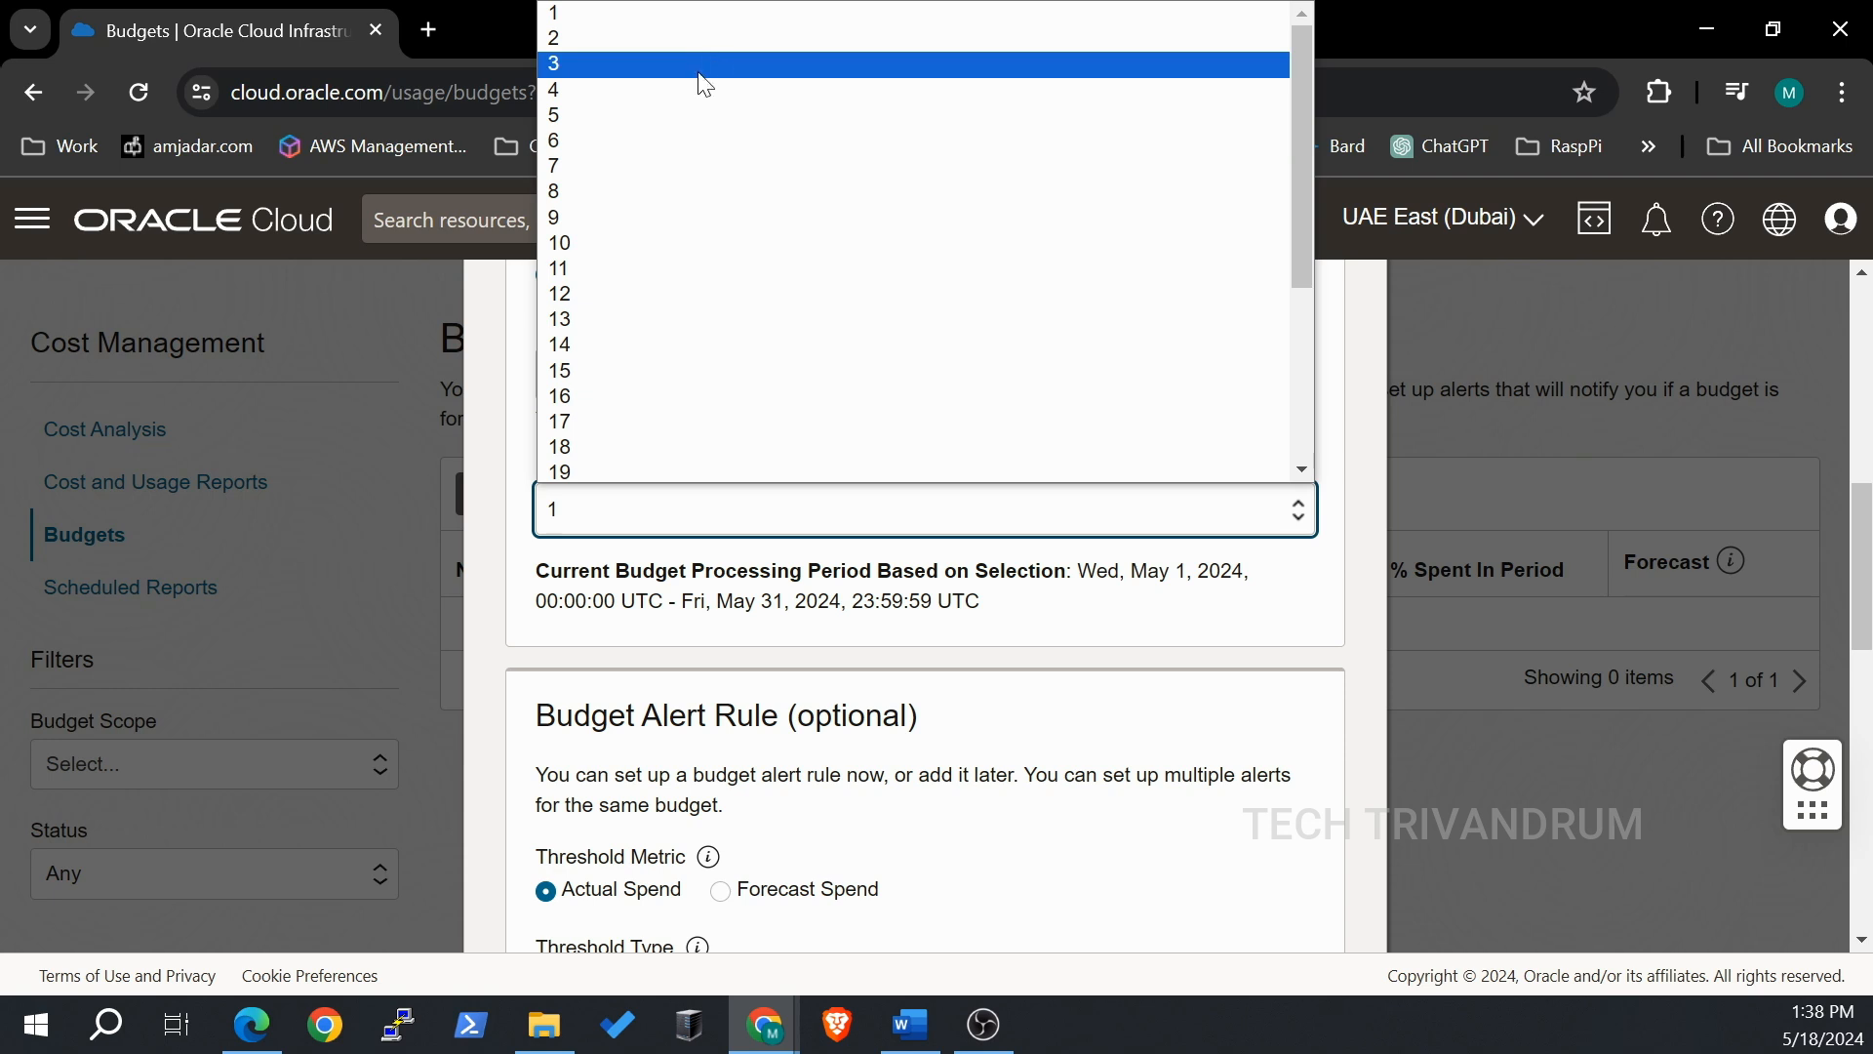
click(634, 14)
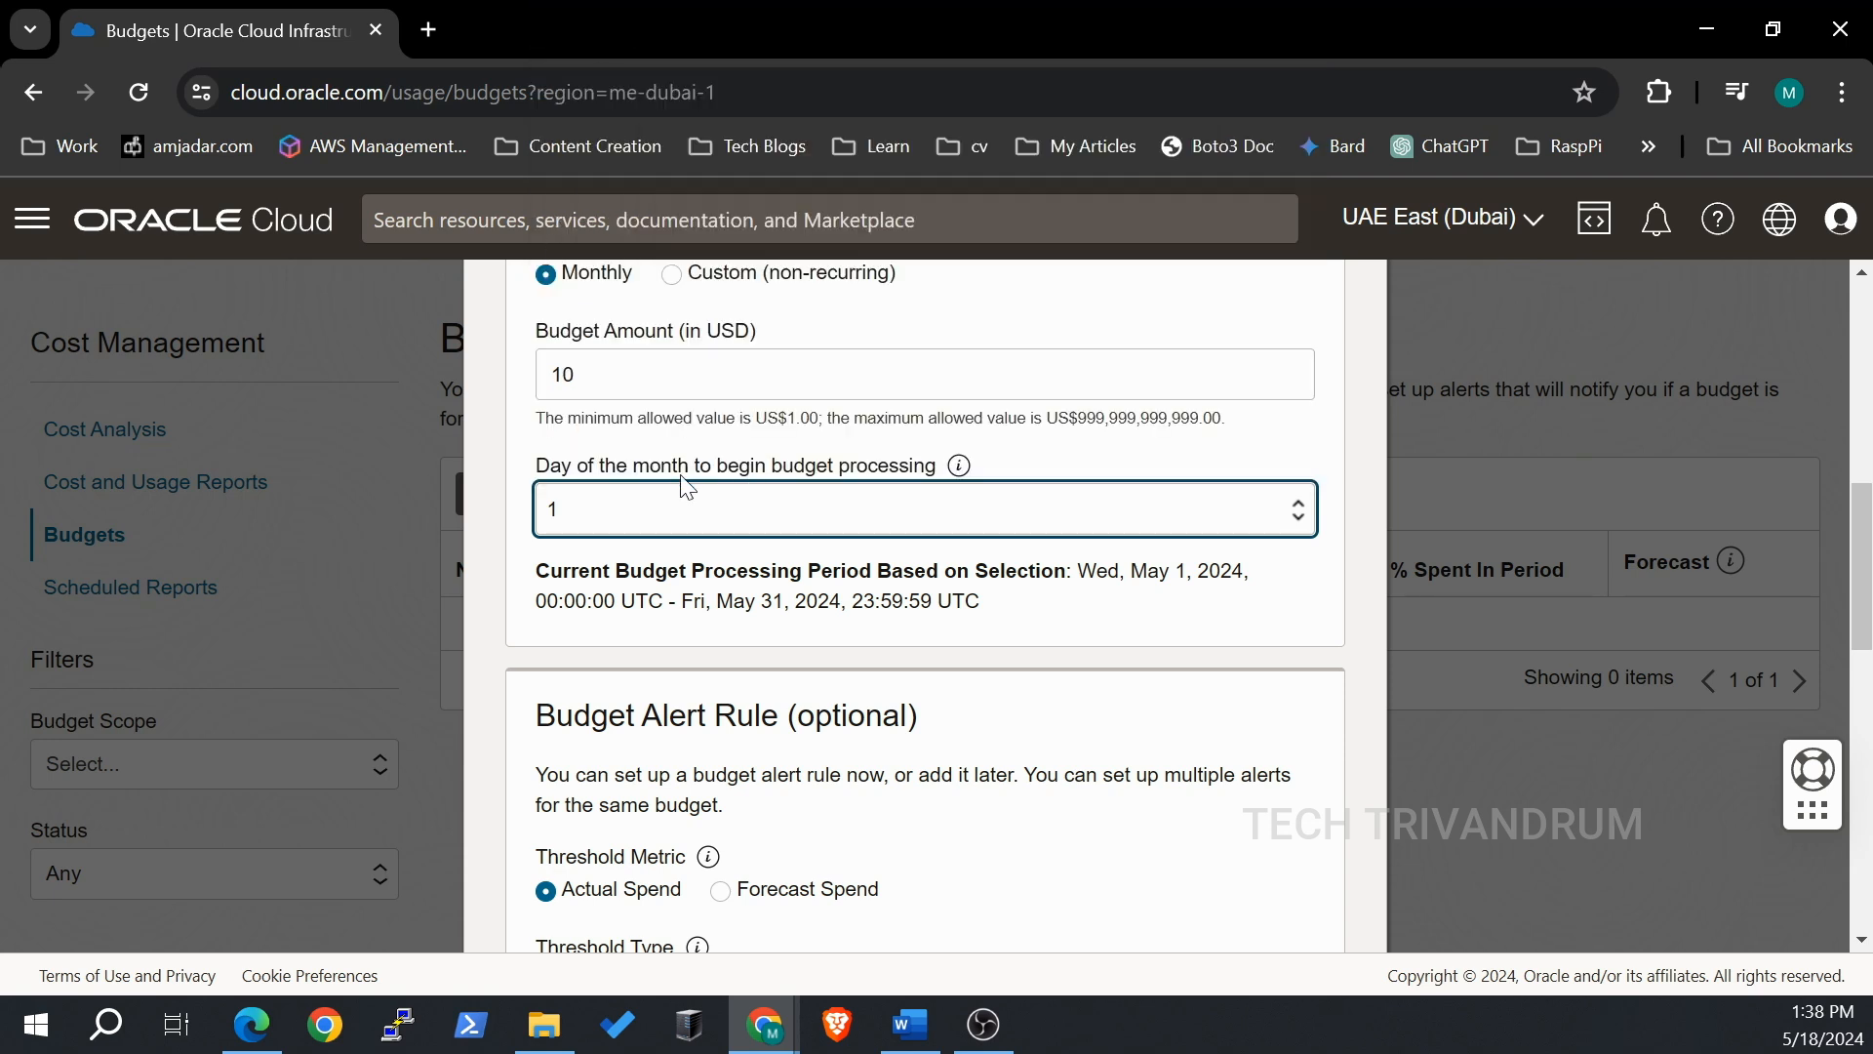
Set the budget alert rule's threshold to 75% of the budget.
scroll(975, 652, down, 2)
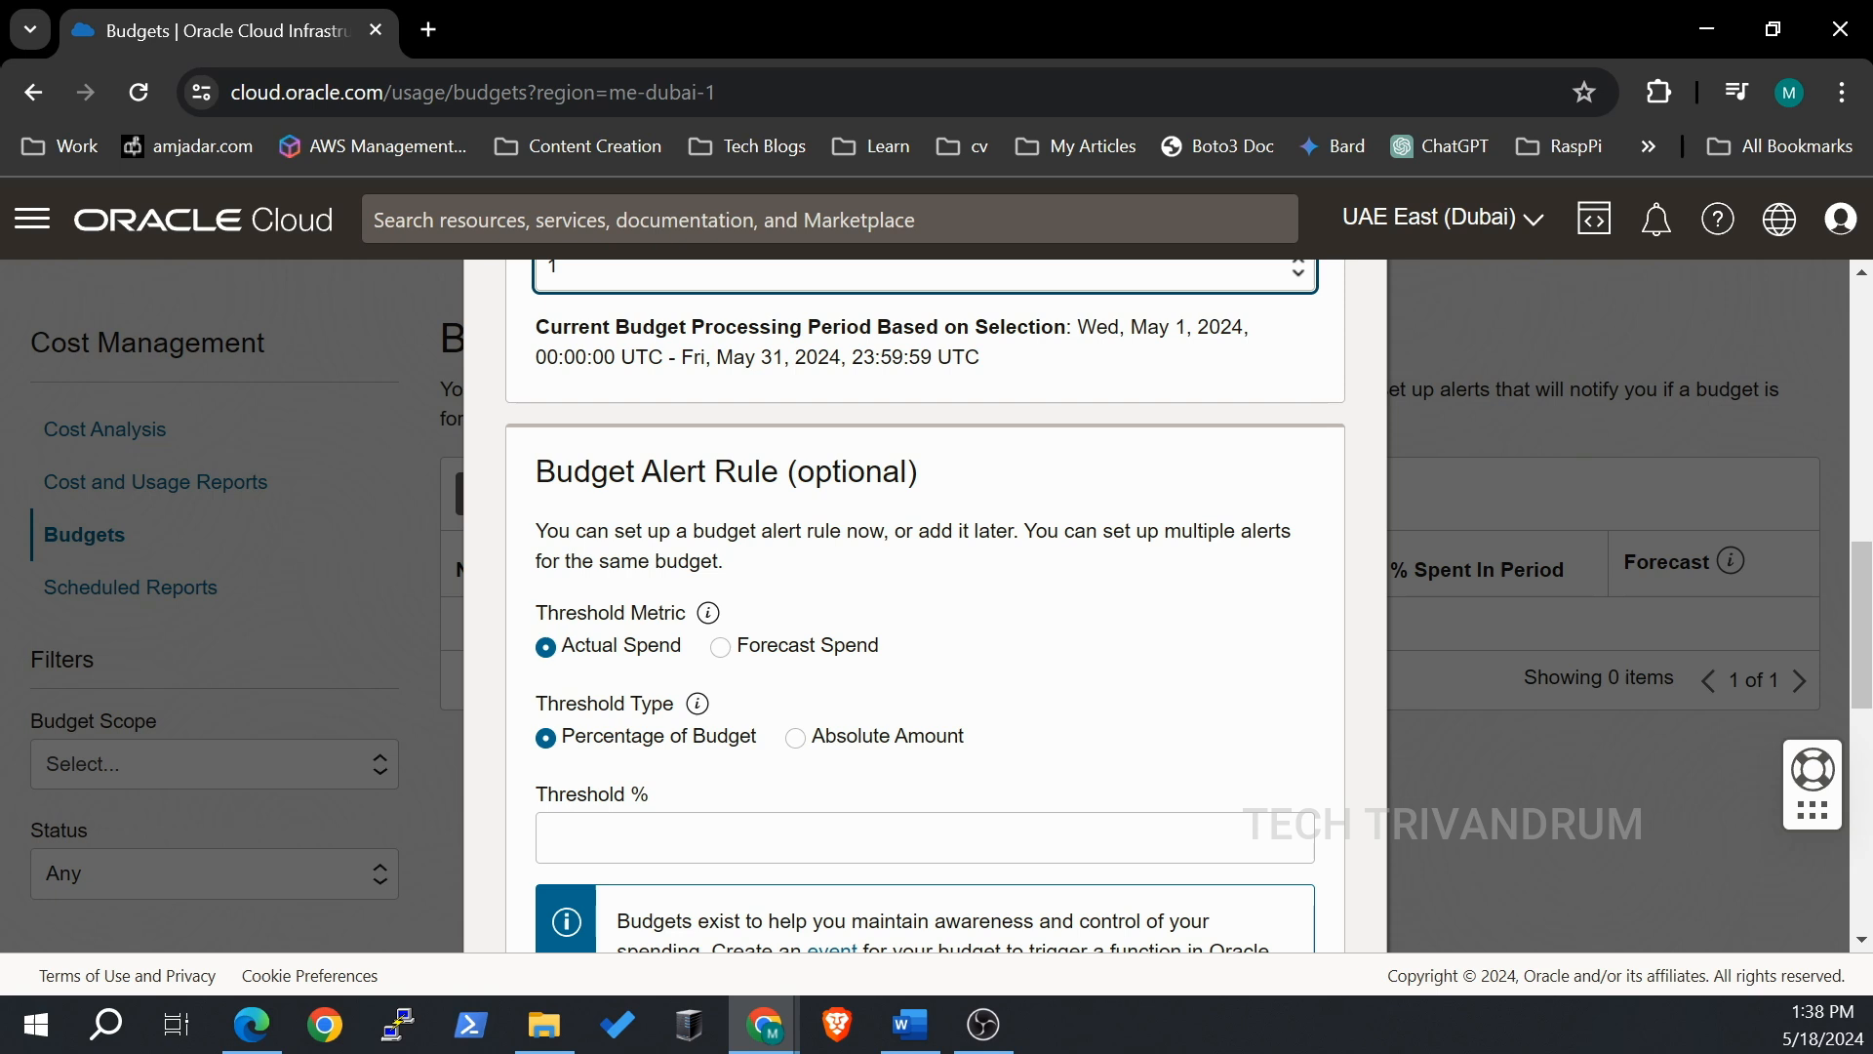
scroll(681, 597, down, 1)
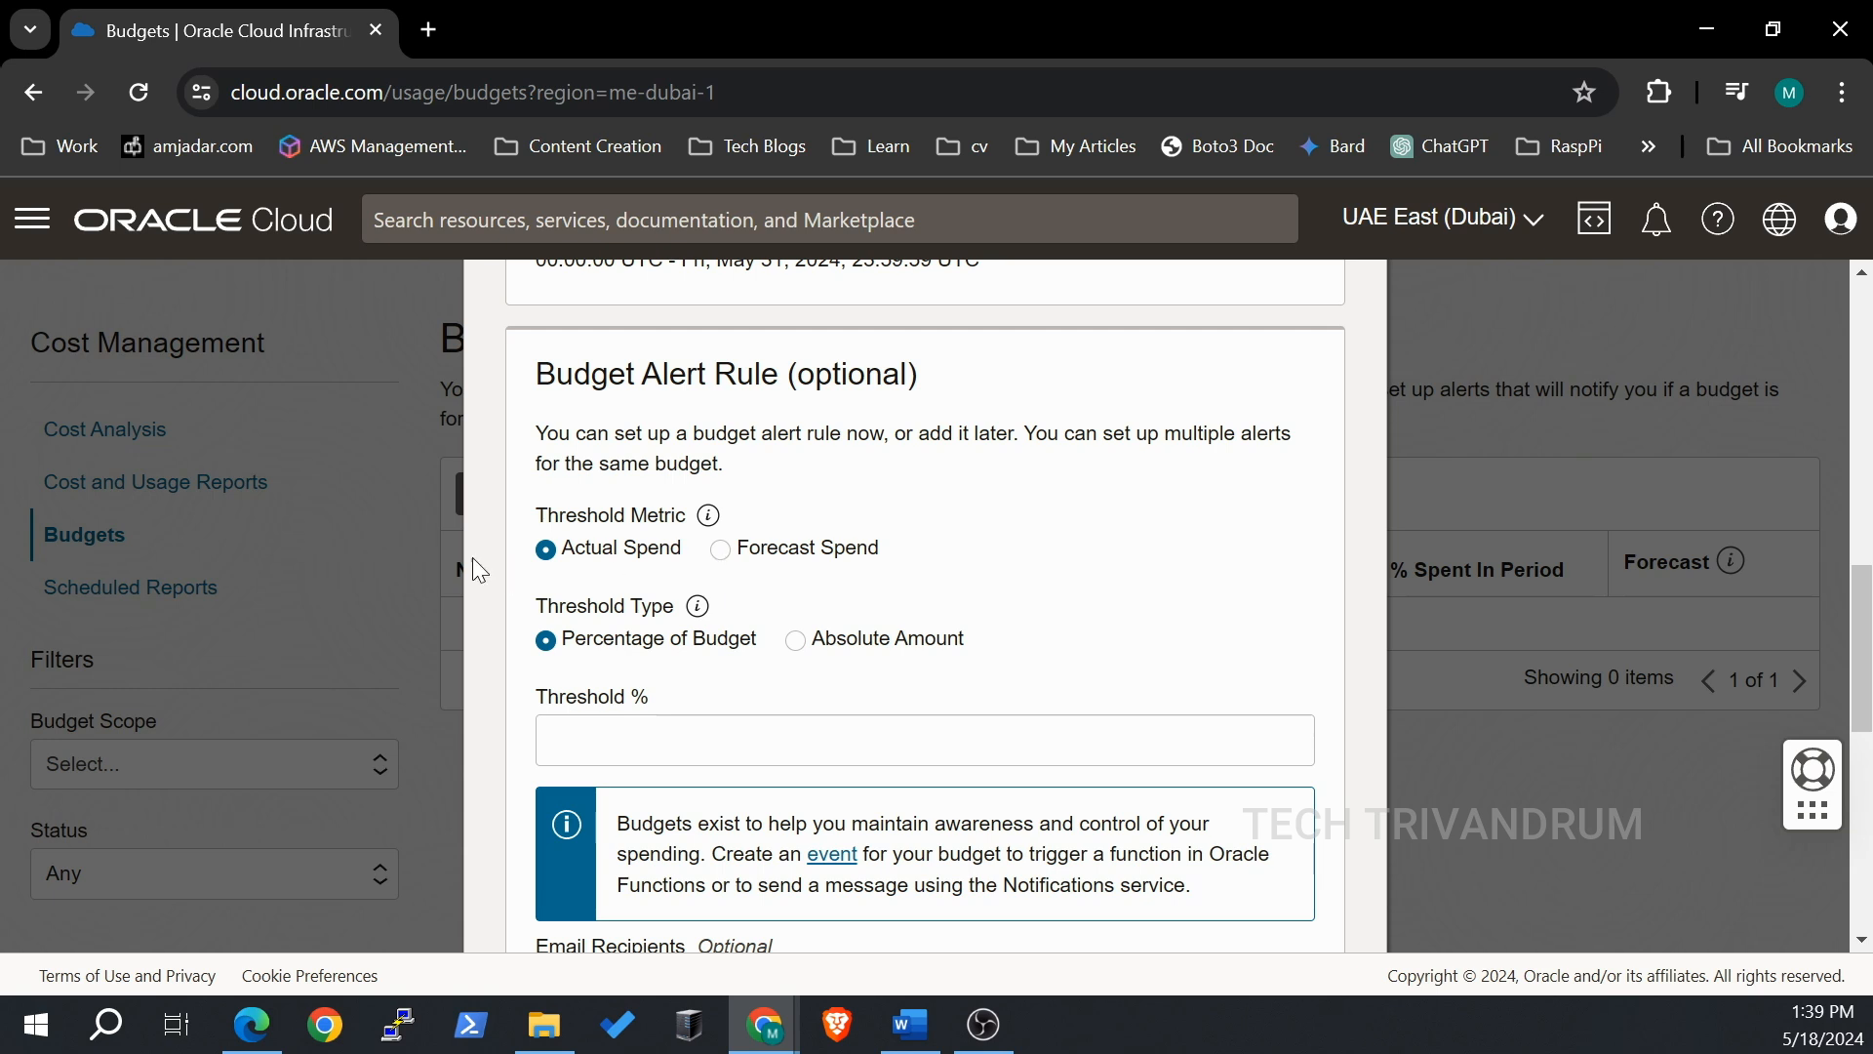
mouse_move(708, 515)
click(664, 738)
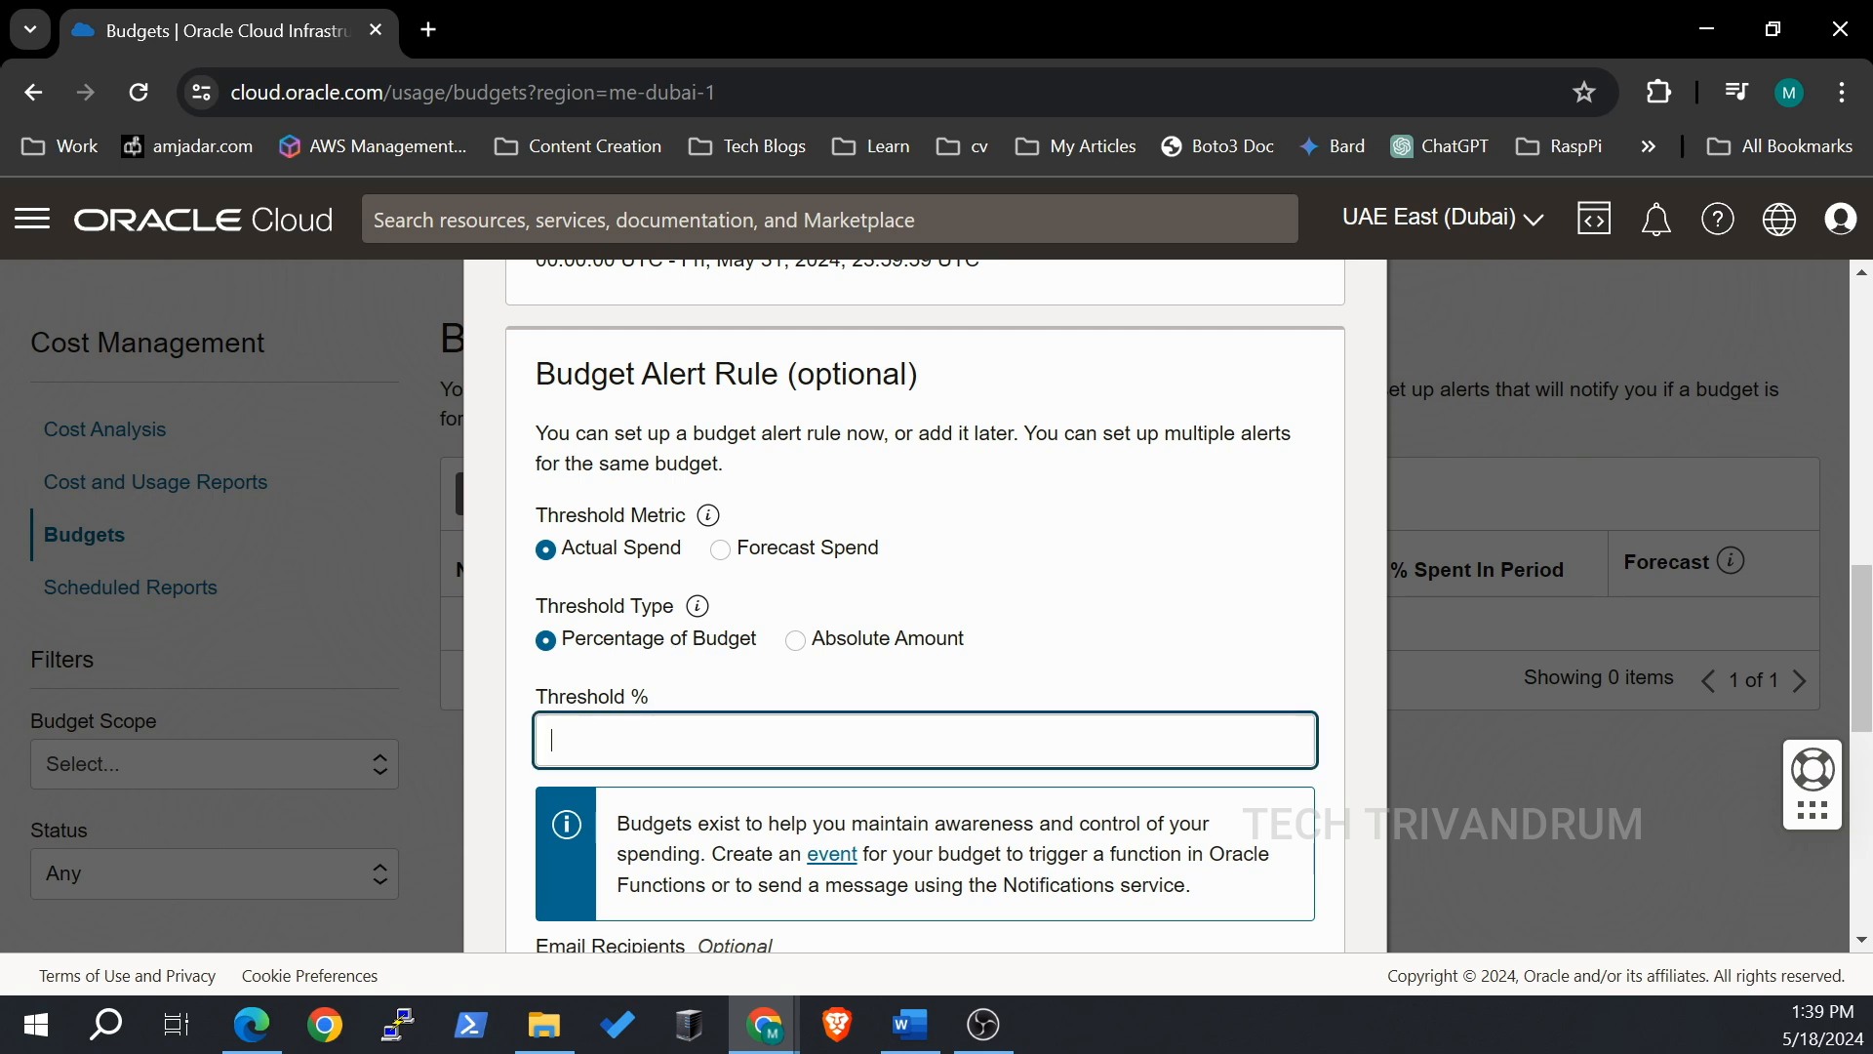
text(75)
scroll(925, 605, up, 4)
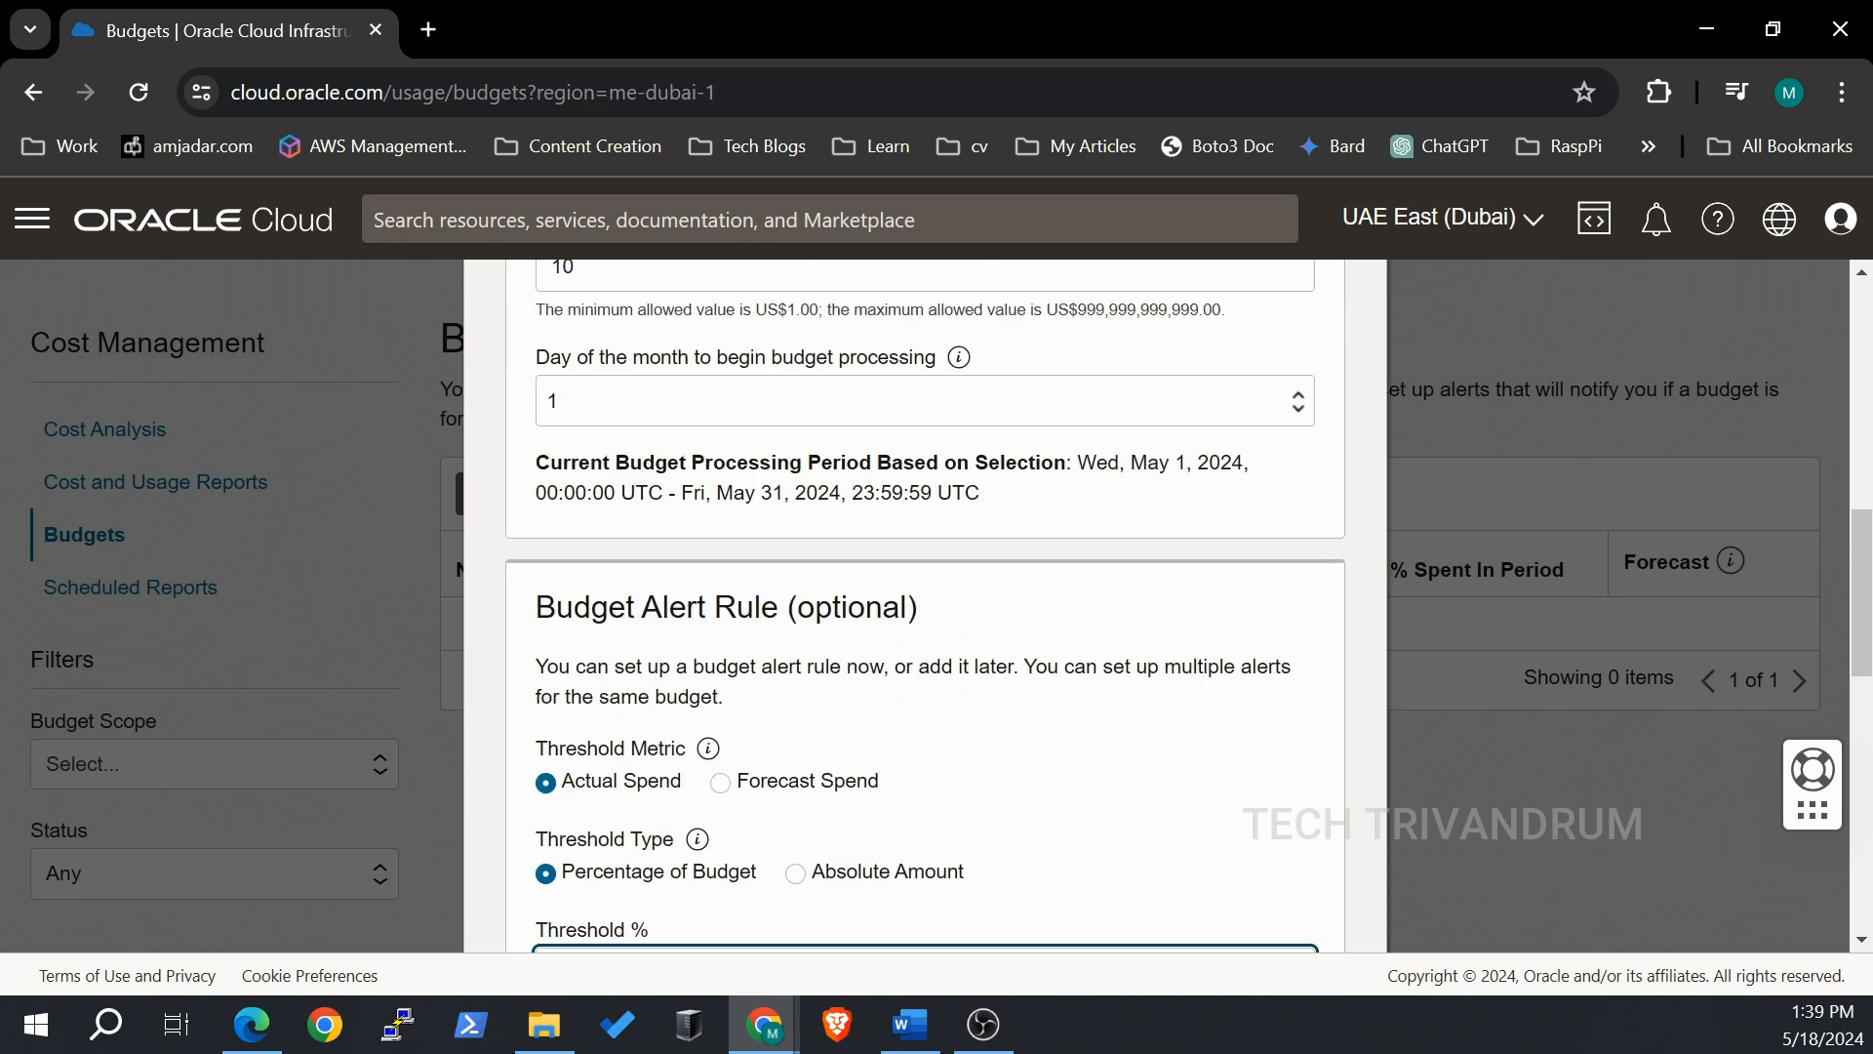
scroll(924, 605, down, 2)
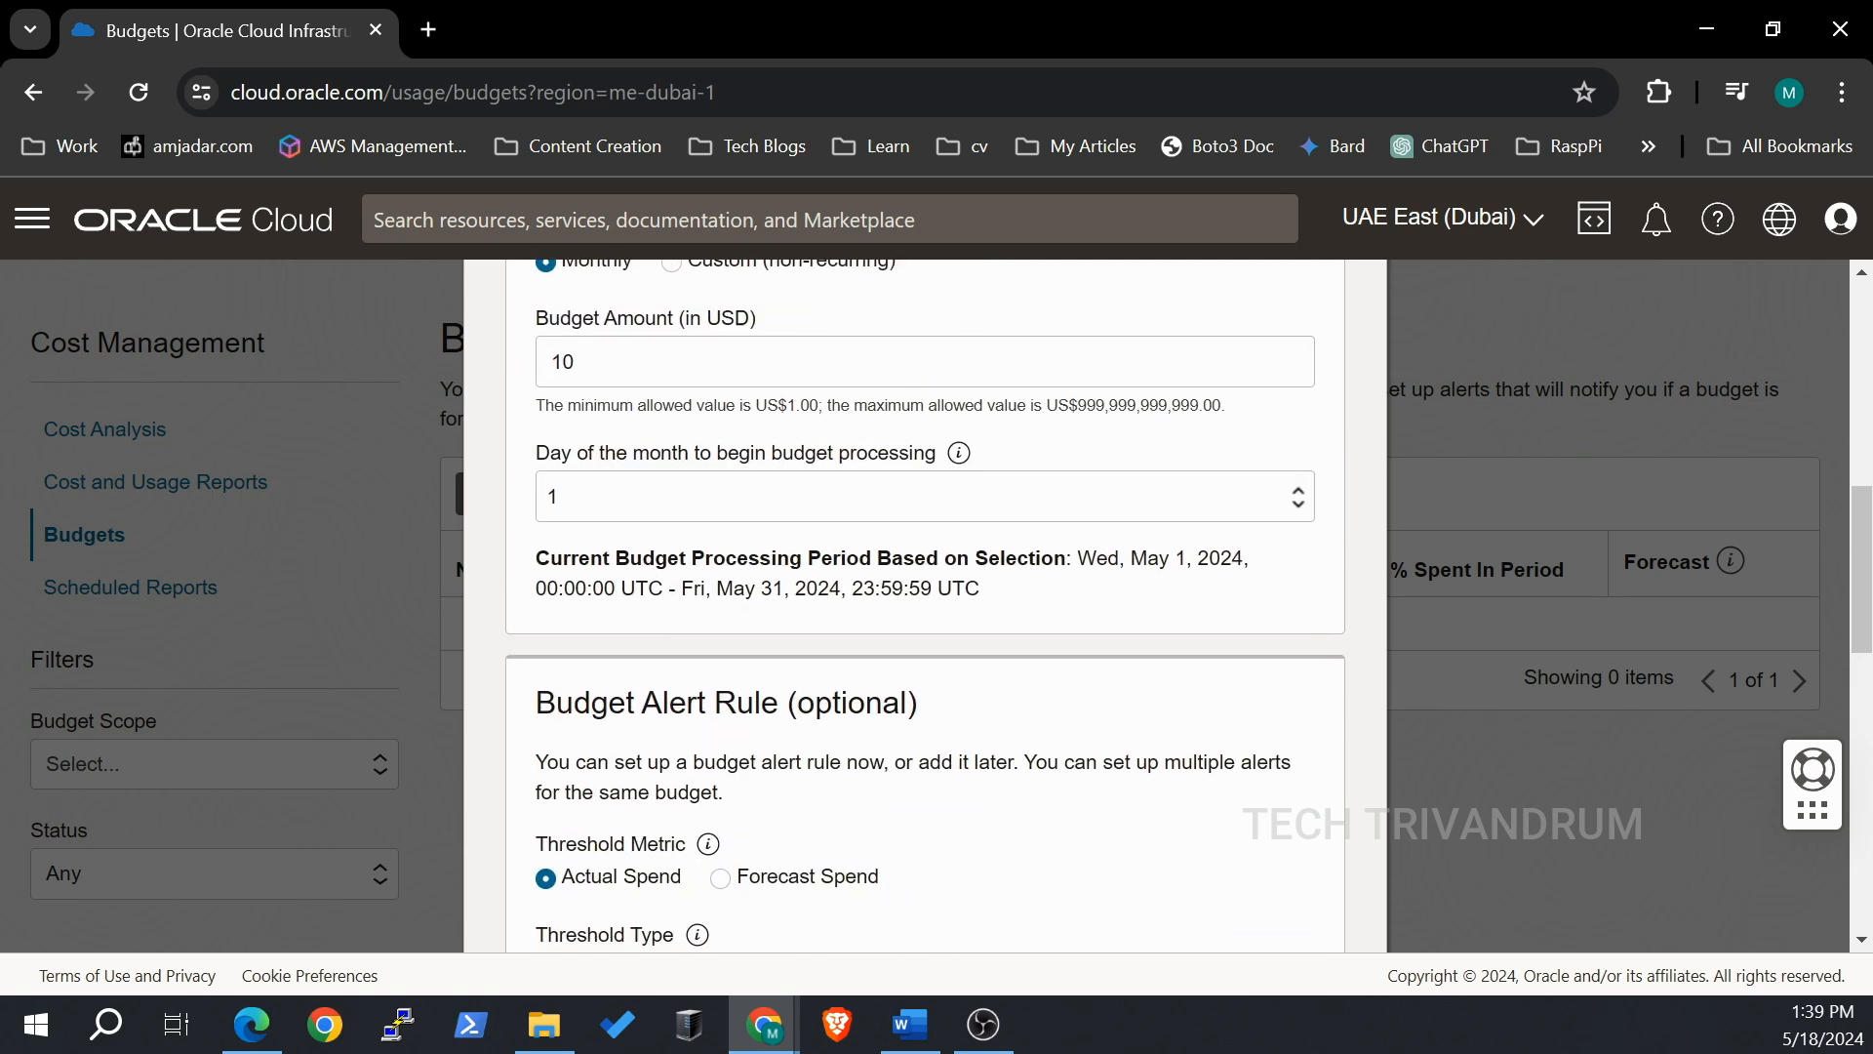
scroll(683, 771, up, 3)
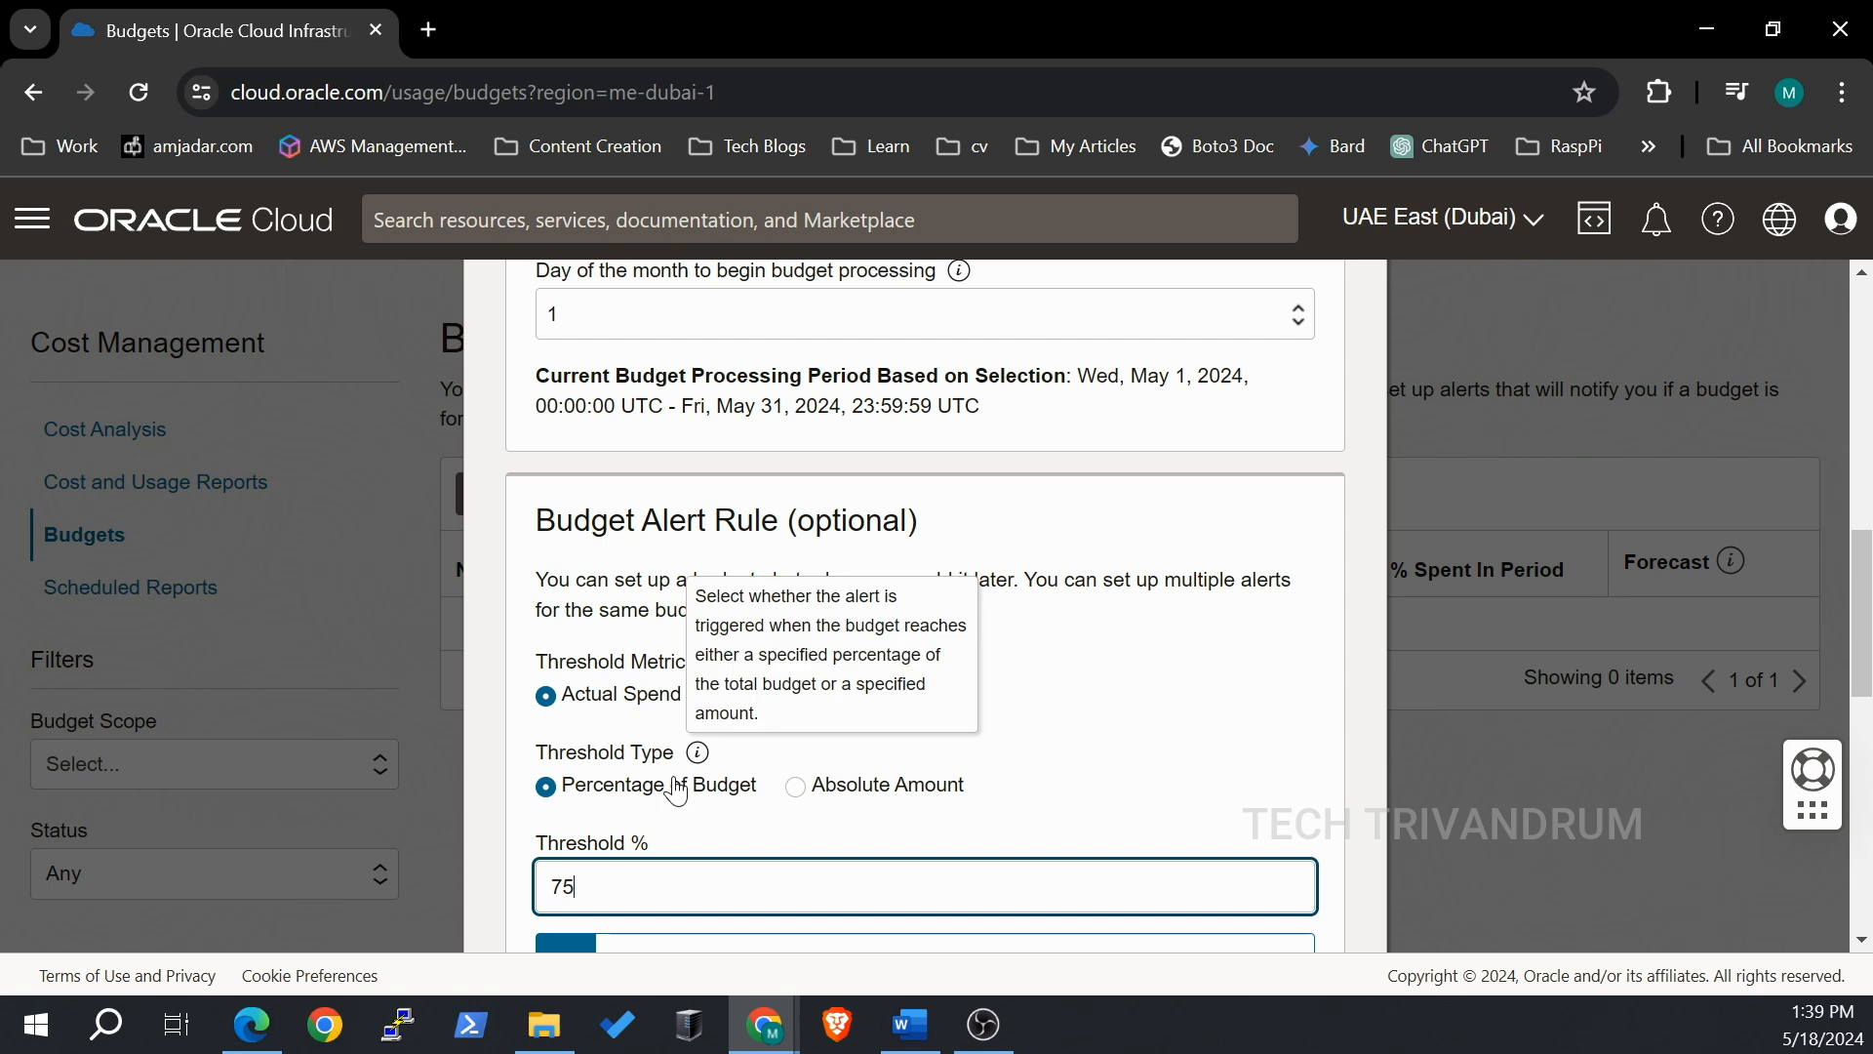
scroll(663, 571, down, 5)
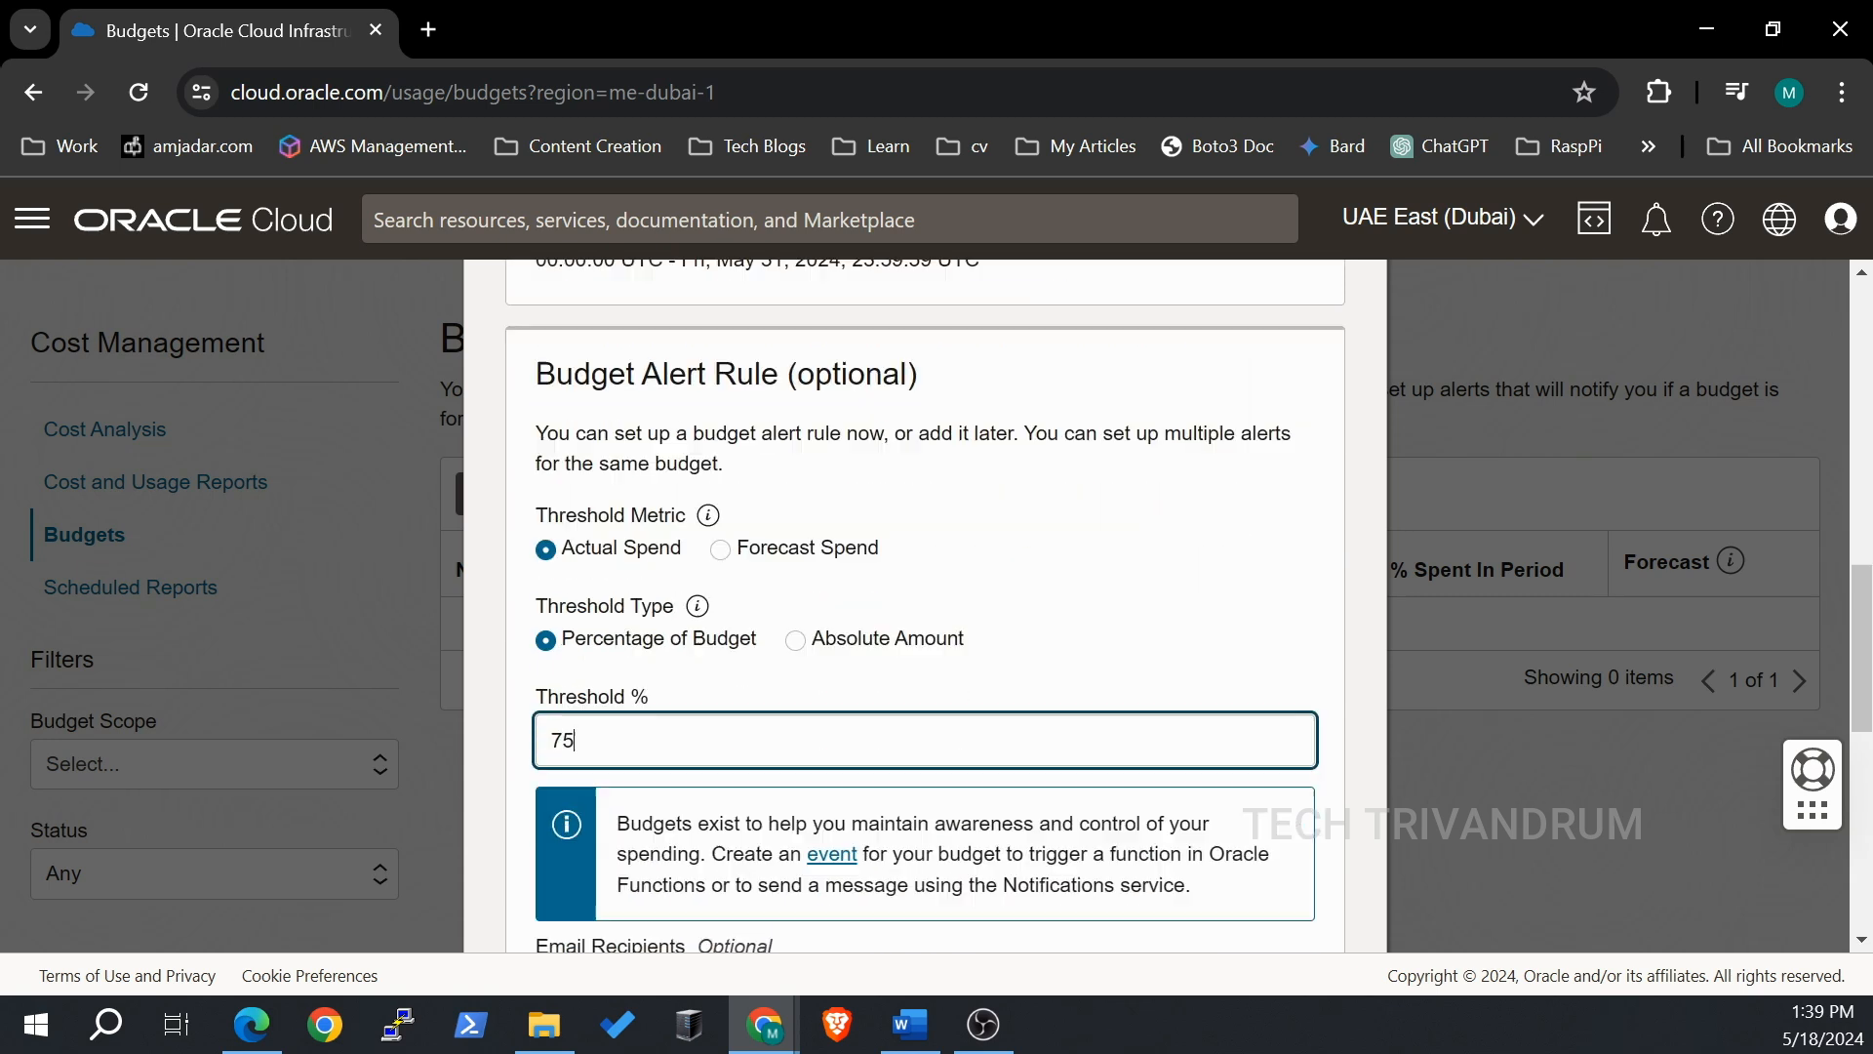
scroll(662, 570, down, 1)
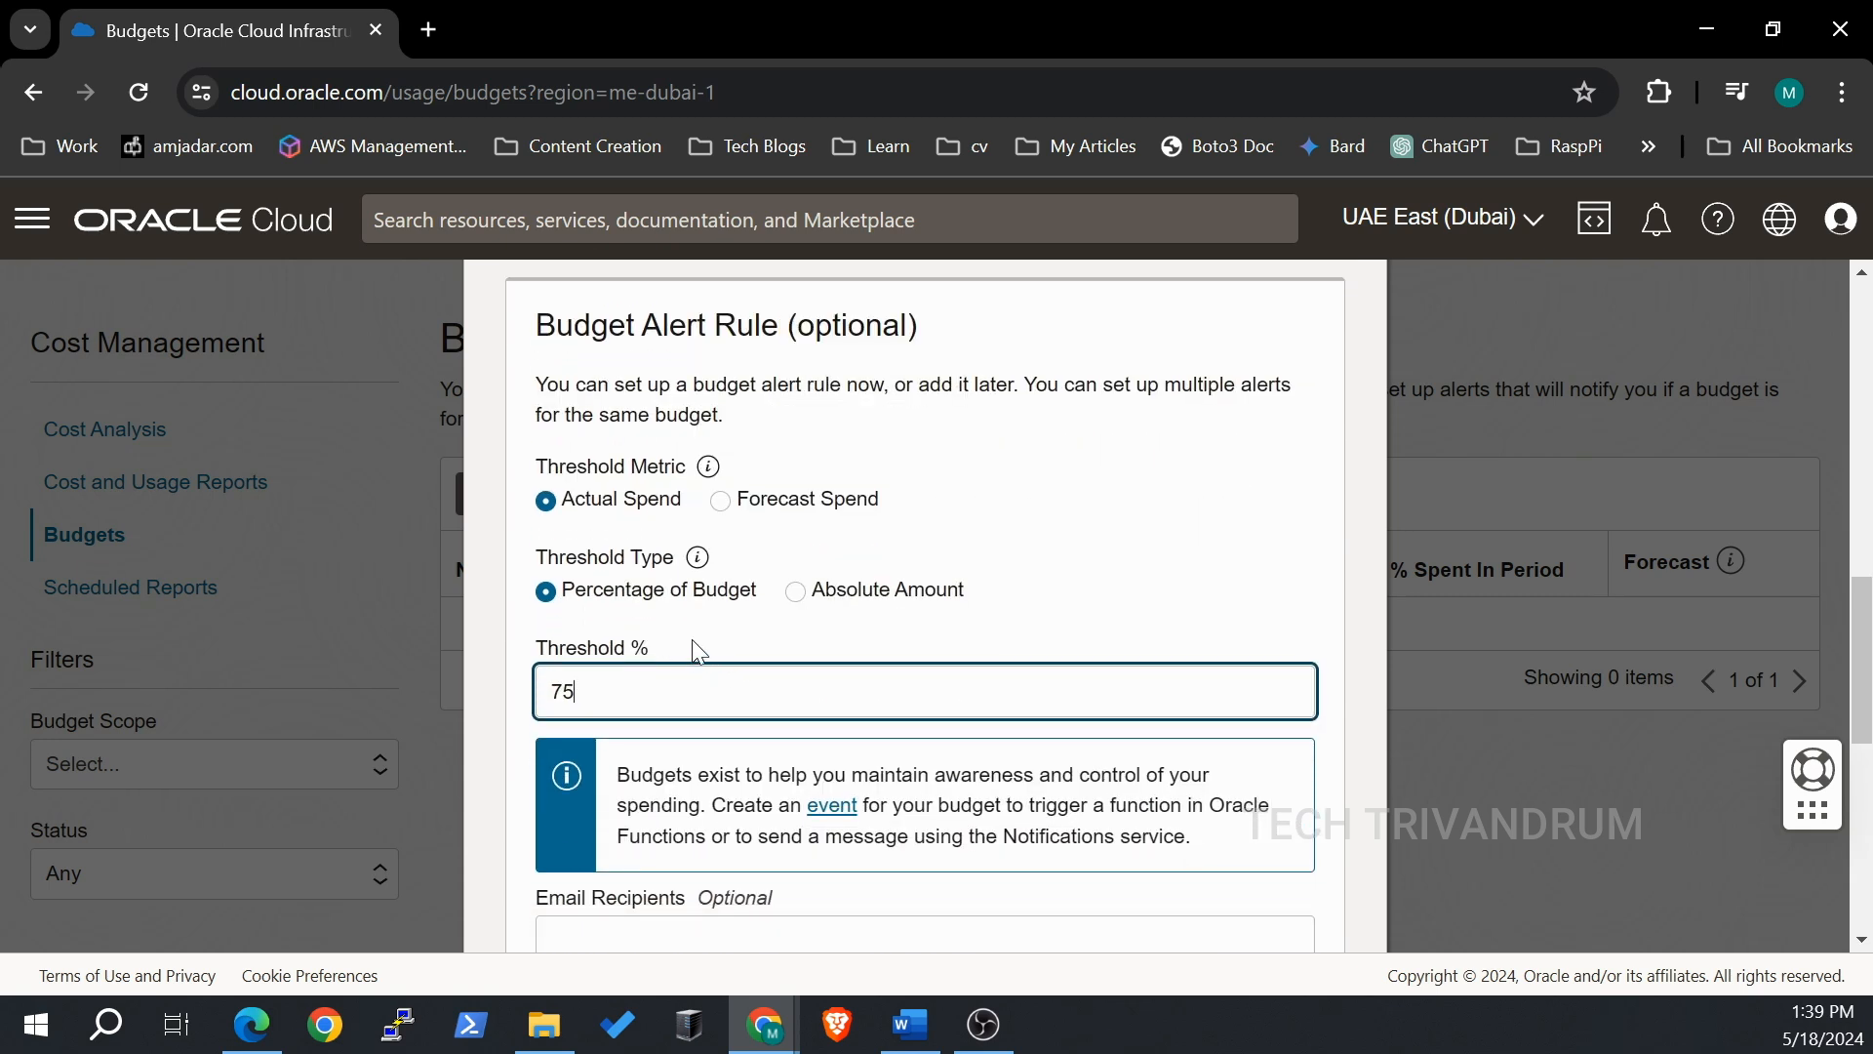
Switch the alert rule's threshold type to Absolute Amount and set the threshold amount to 5 USD.
click(798, 594)
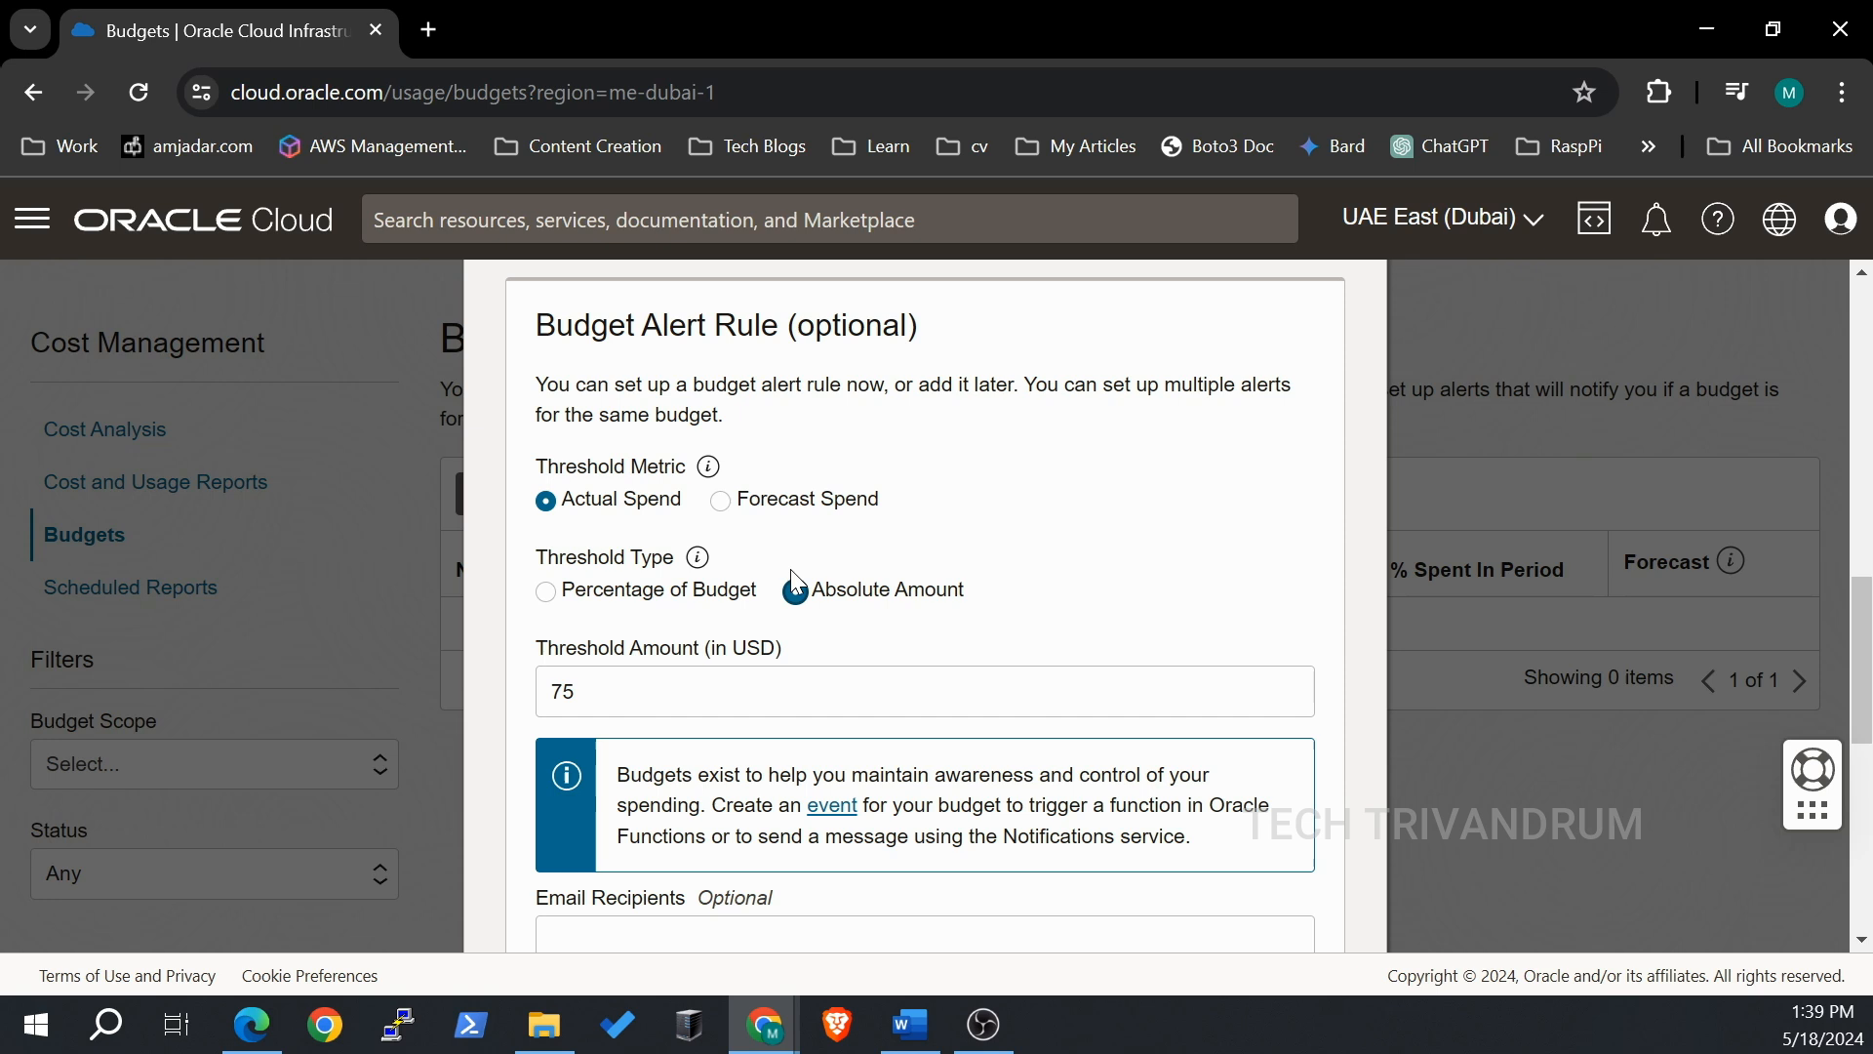
key(Tab)
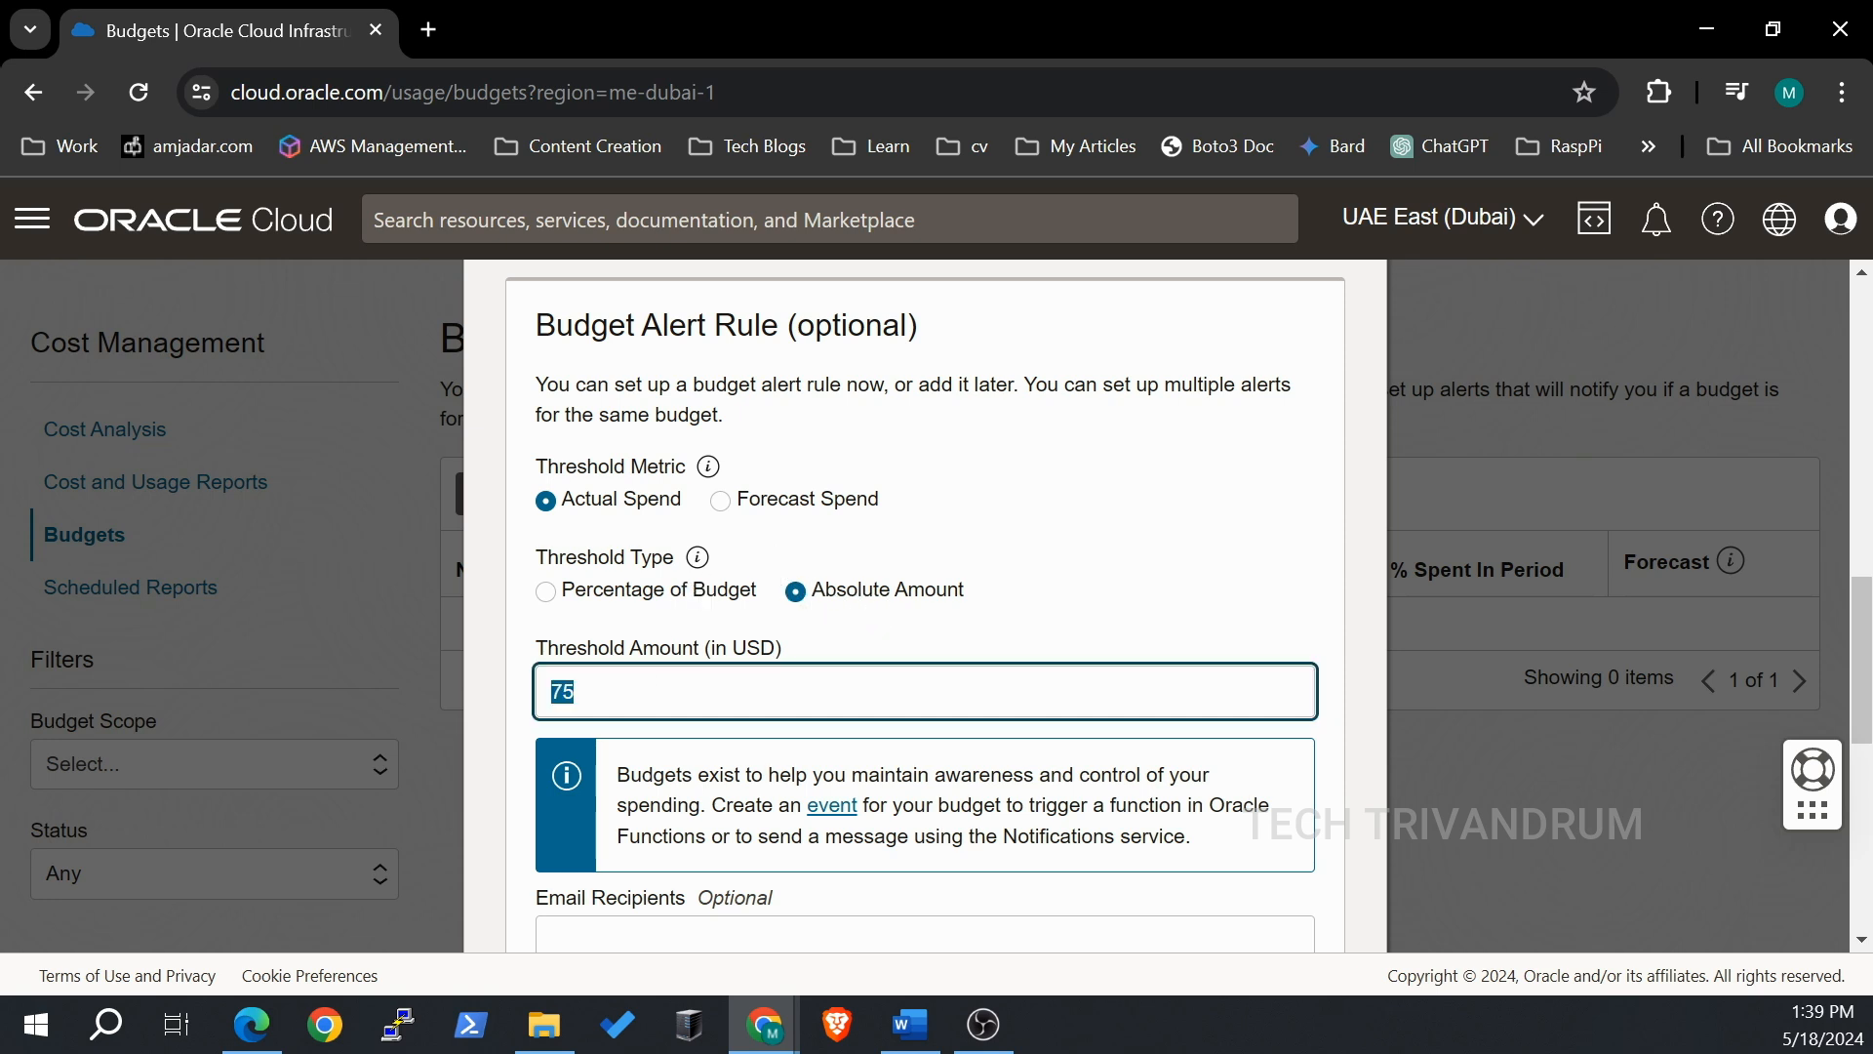
text(5)
scroll(675, 633, up, 5)
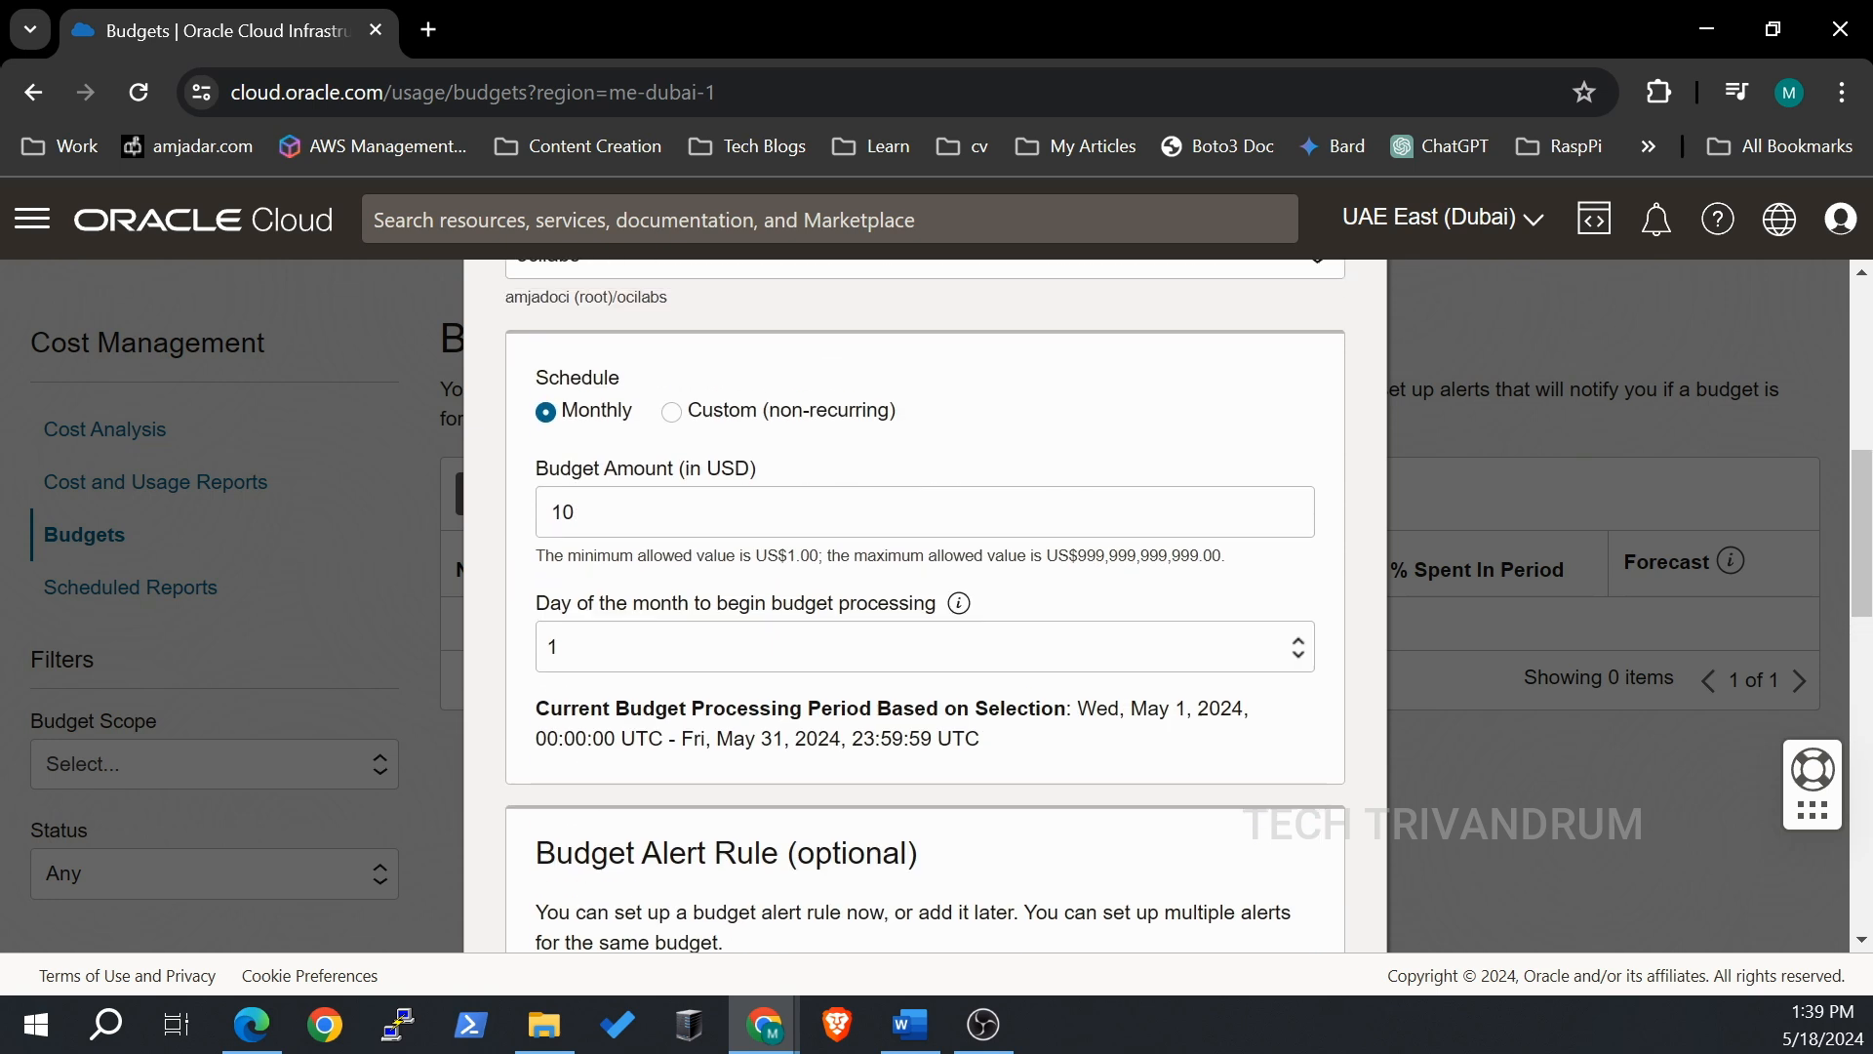
scroll(634, 605, down, 5)
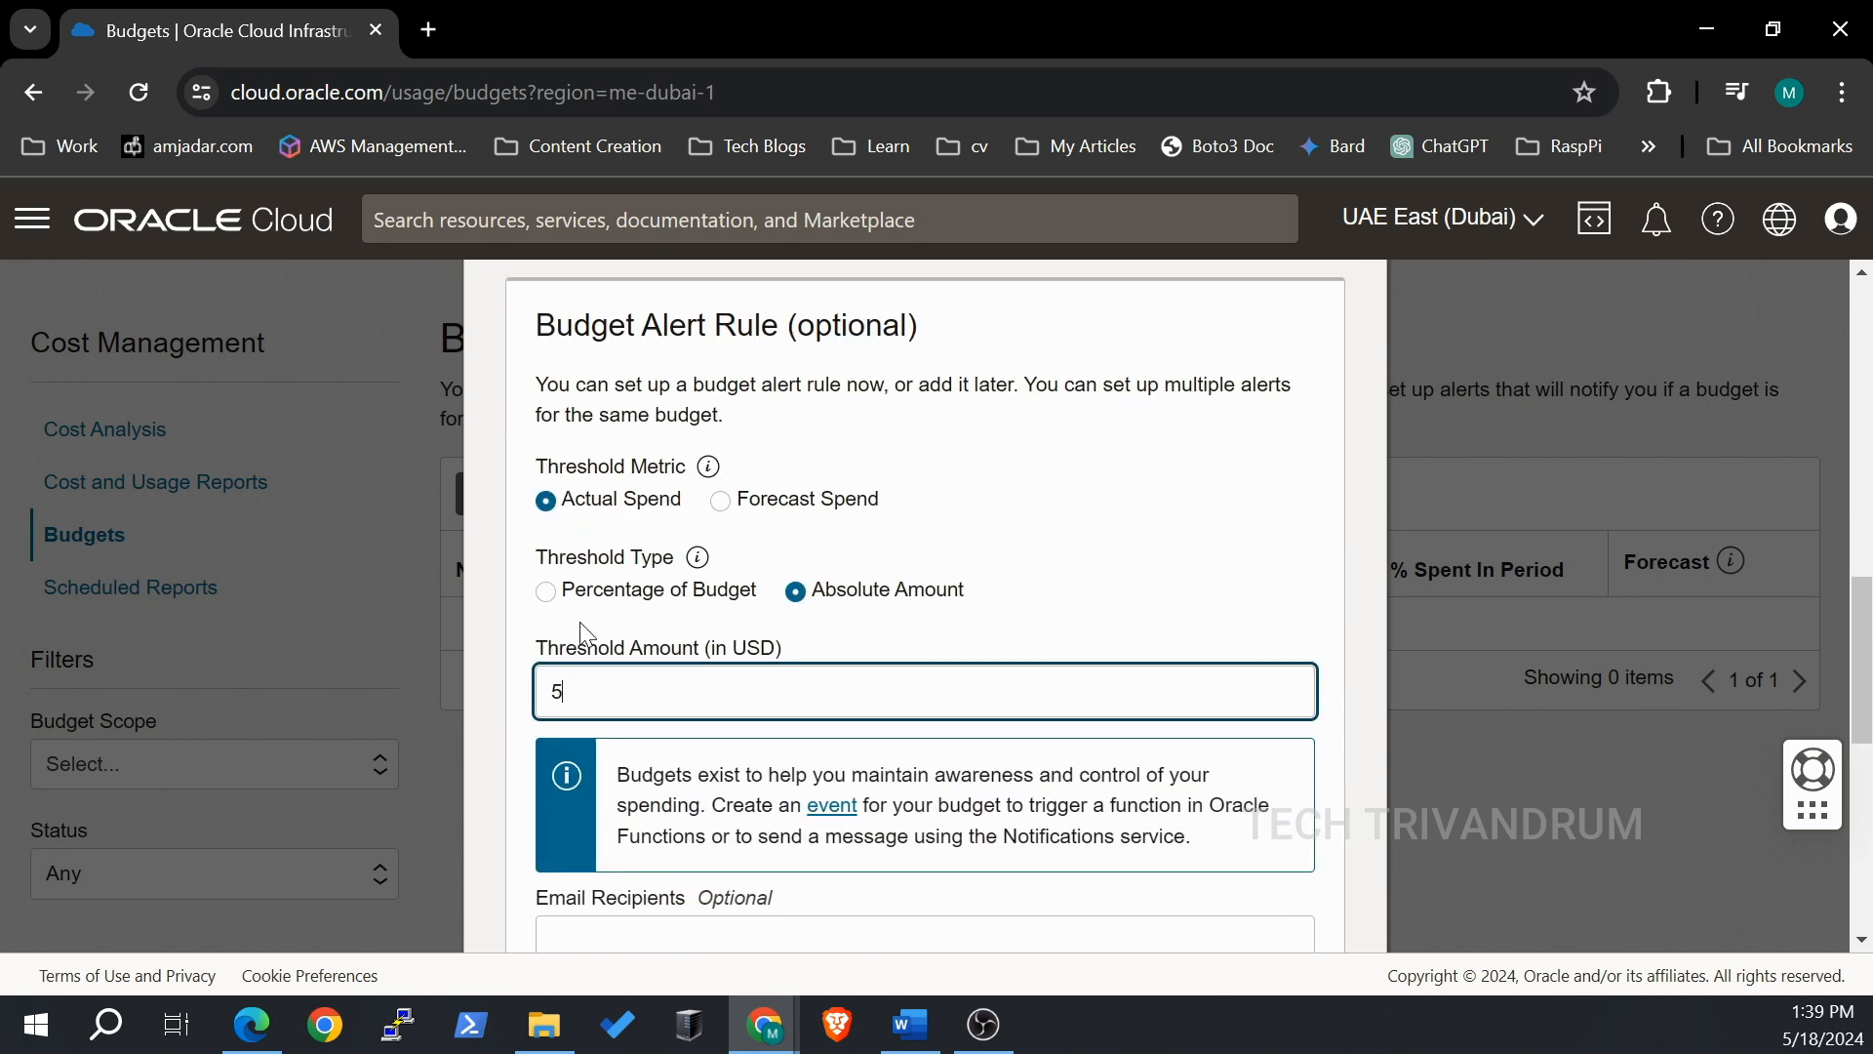
Return the alert rule's threshold type to Percentage of Budget and enter a threshold of 75%.
click(546, 592)
key(Tab)
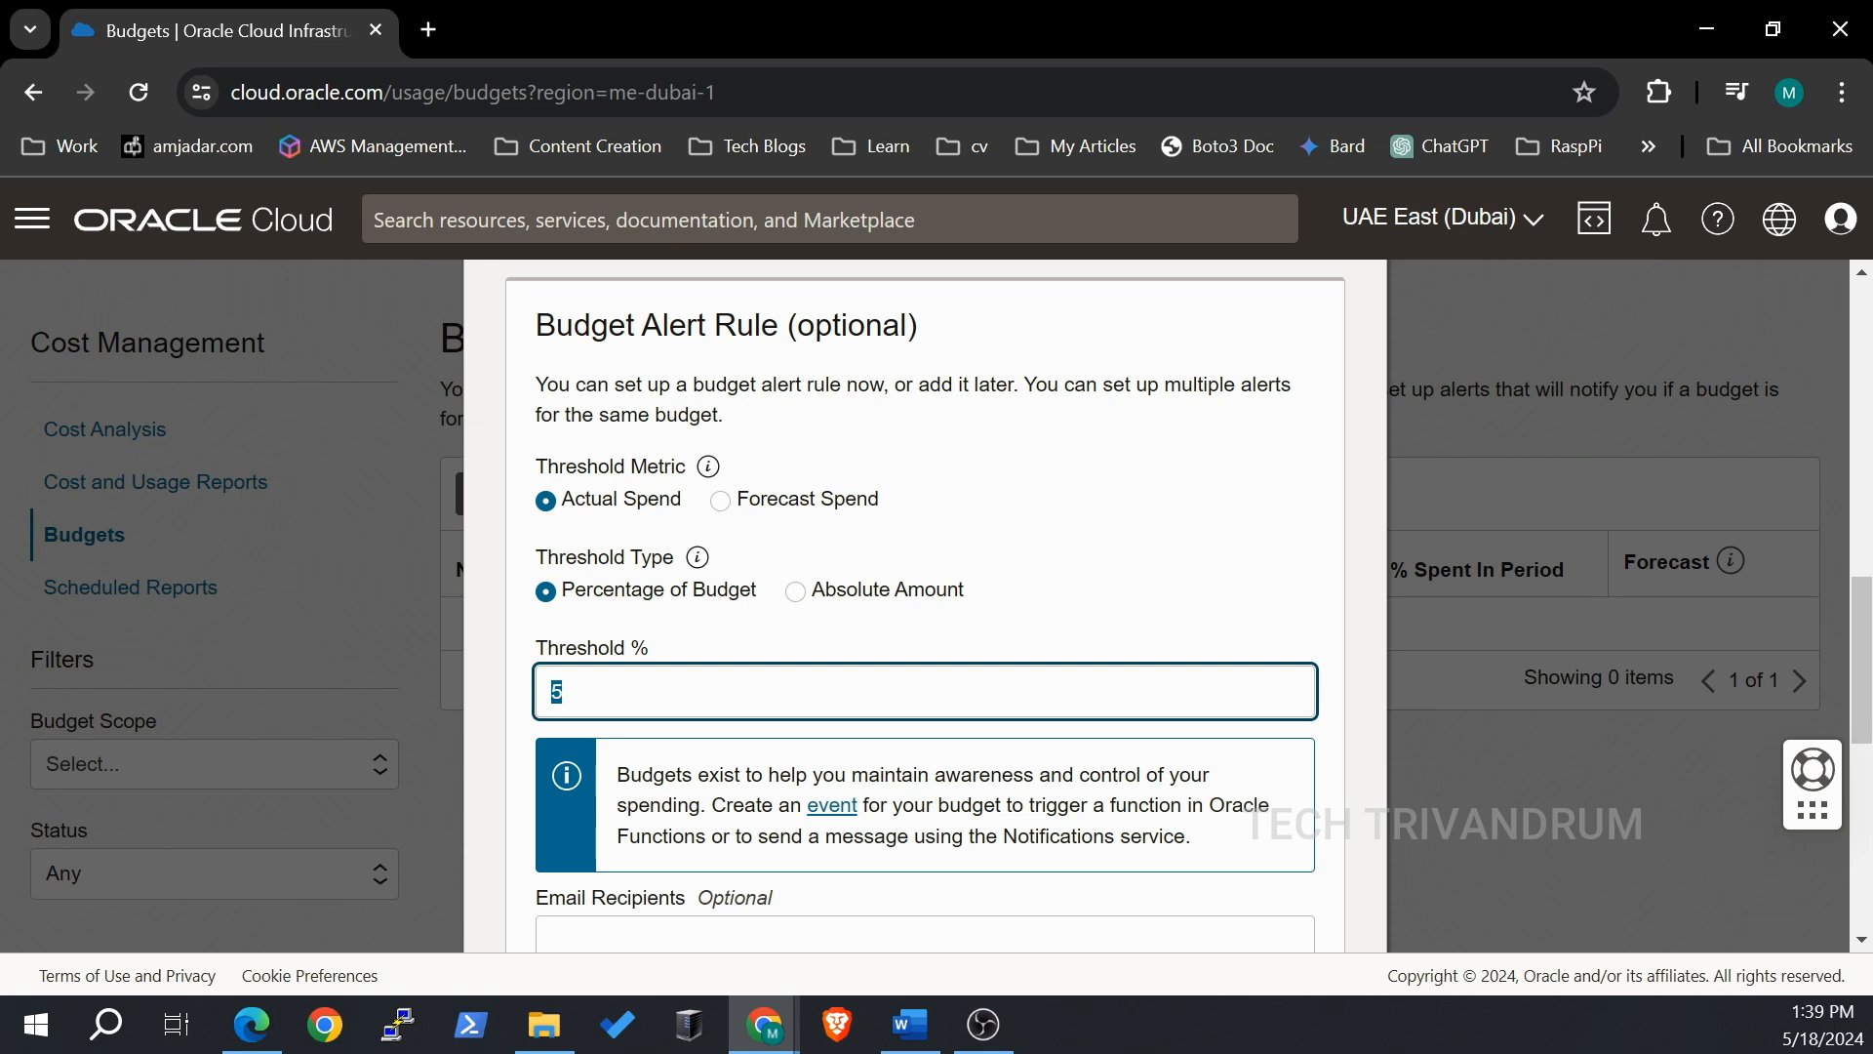
text(75)
Enter the recipient's e-mail address for the budget alert.
scroll(849, 606, down, 3)
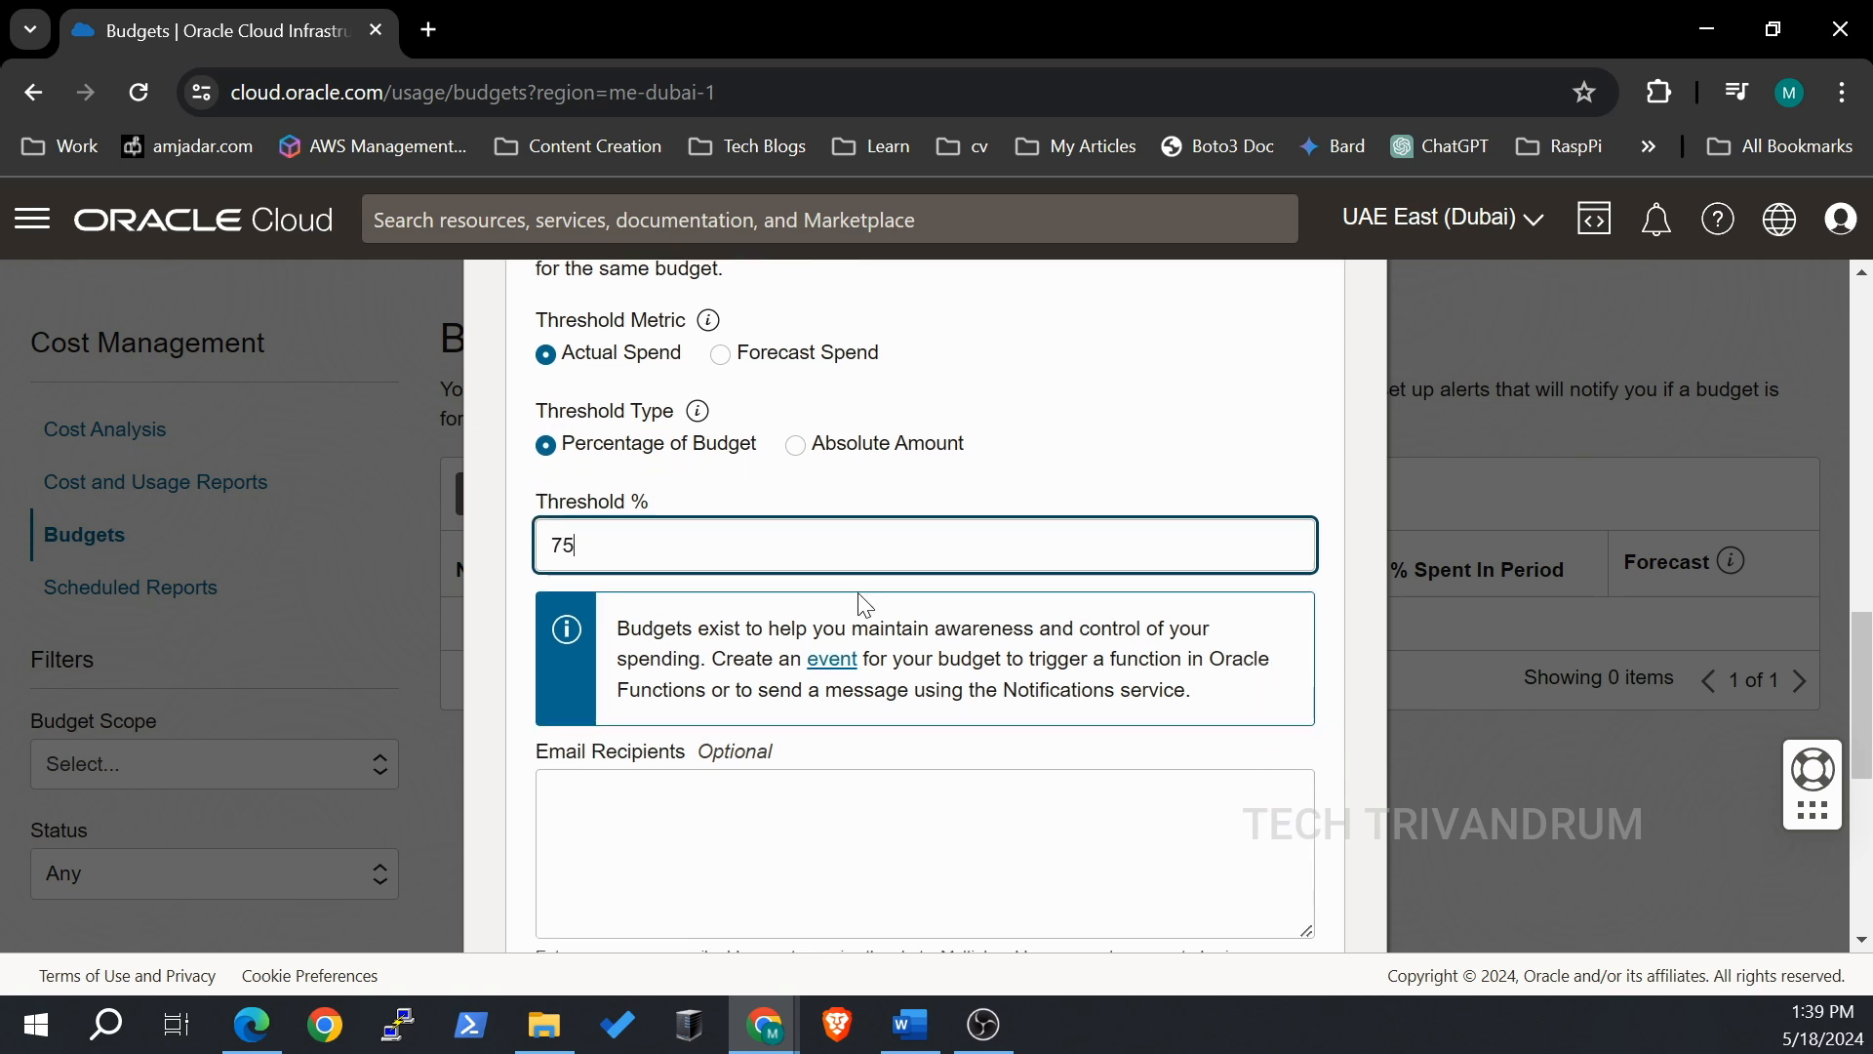
scroll(954, 577, down, 1)
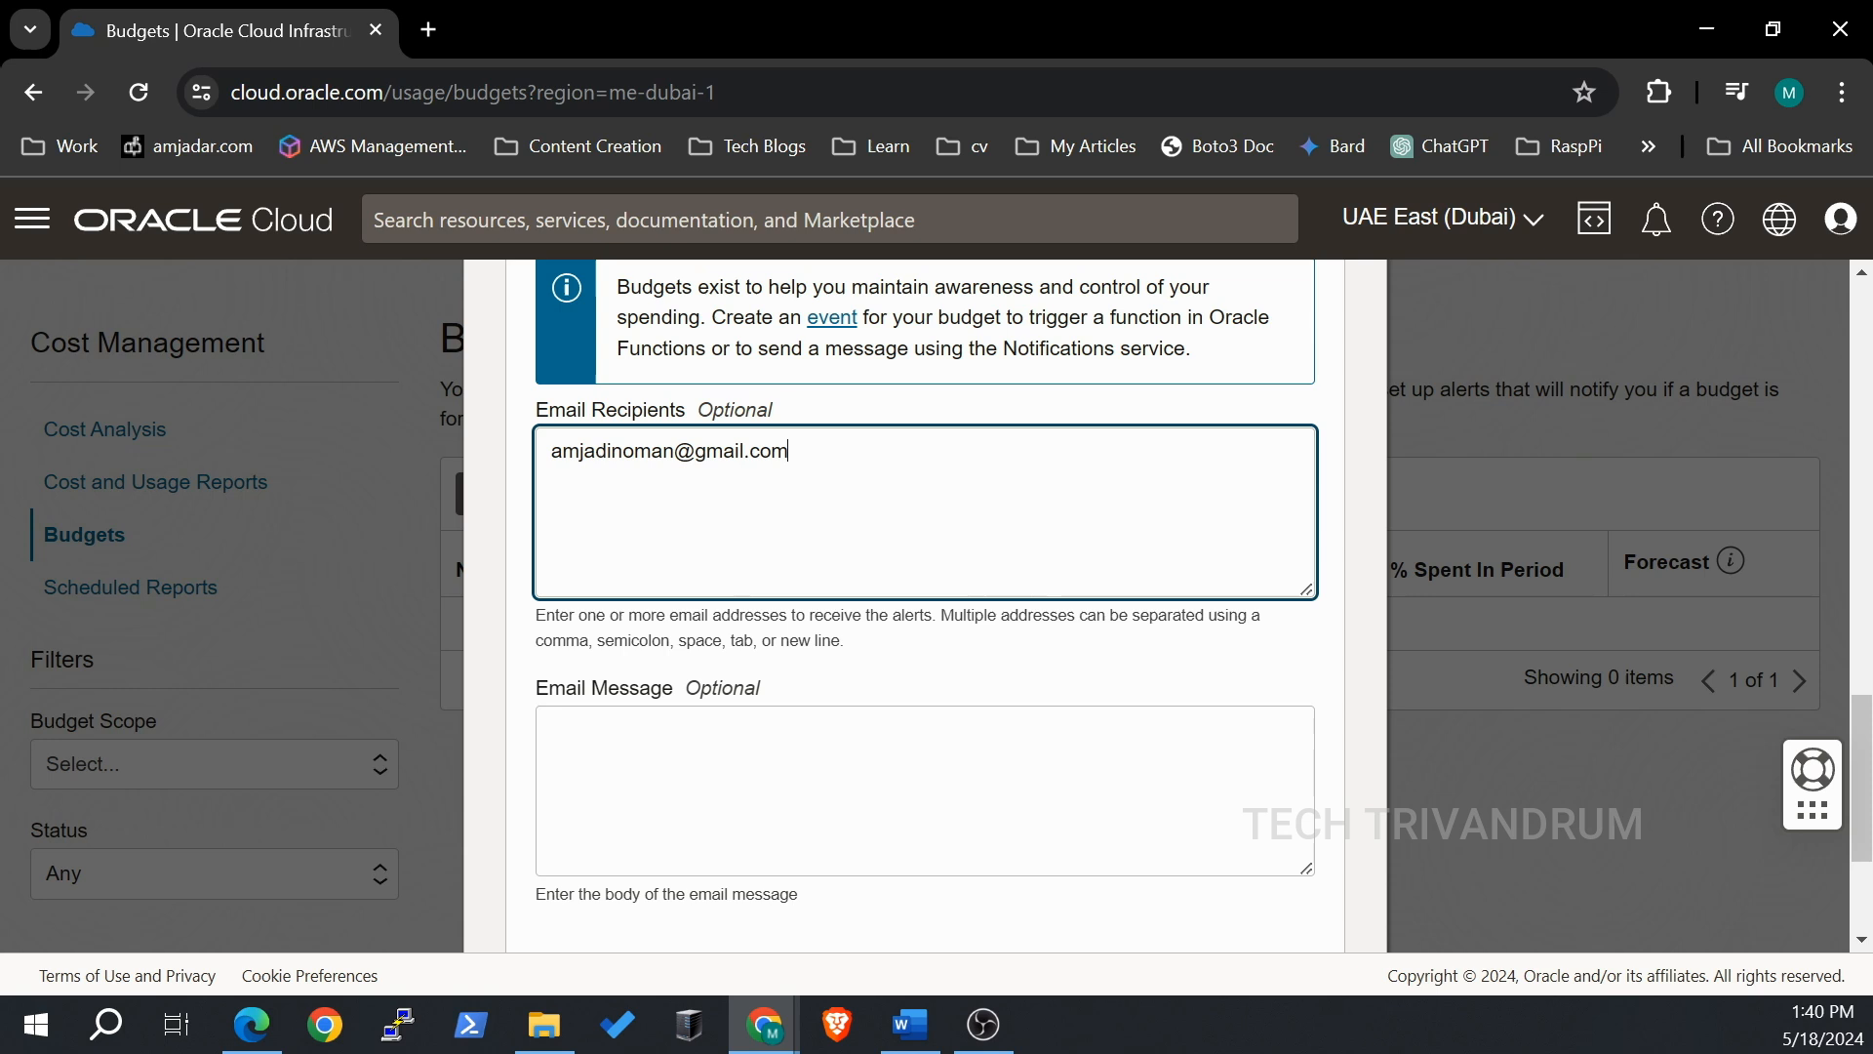
key(Tab)
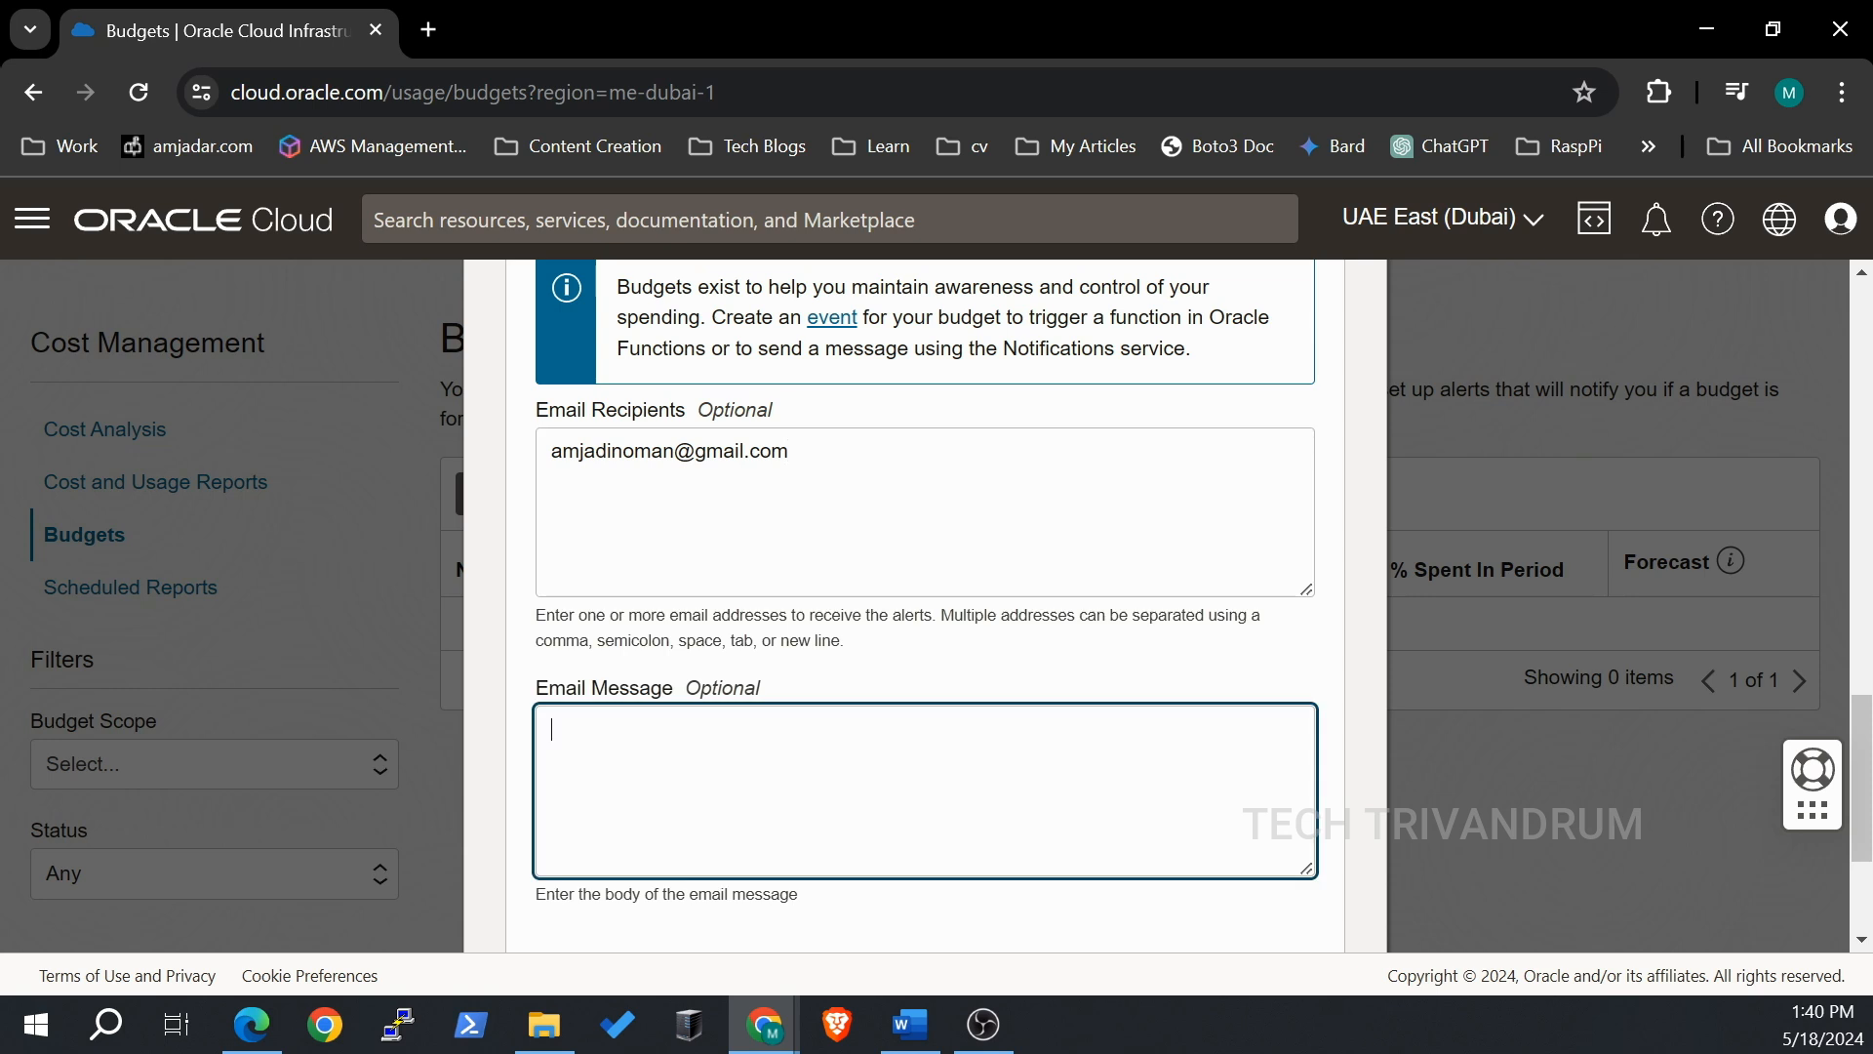
Write the alert e-mail message "Budjet threshold reached, check the usage!" and create the budget.
text(Budjet threshold)
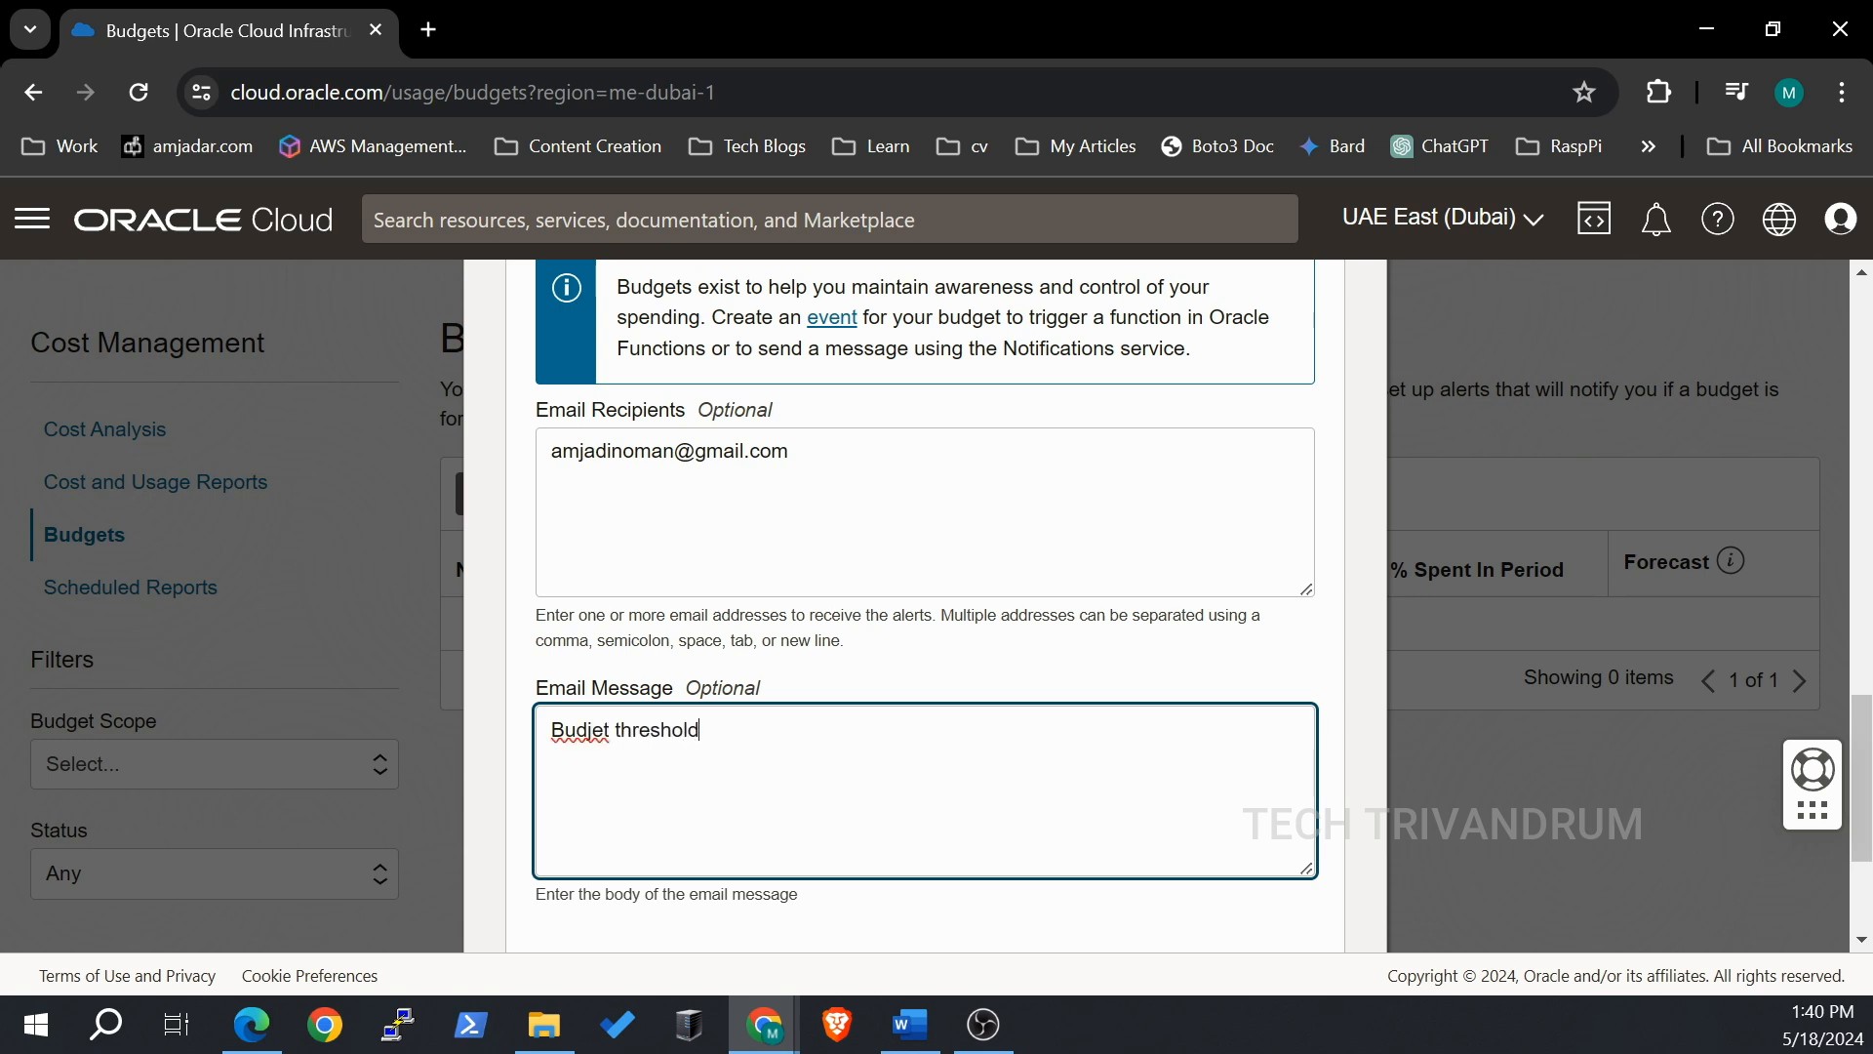
text( reached, cehc)
key(BackSpace)
key(BackSpace)
key(BackSpace)
text(h)
text(the re)
key(BackSpace)
key(BackSpace)
text(usage!)
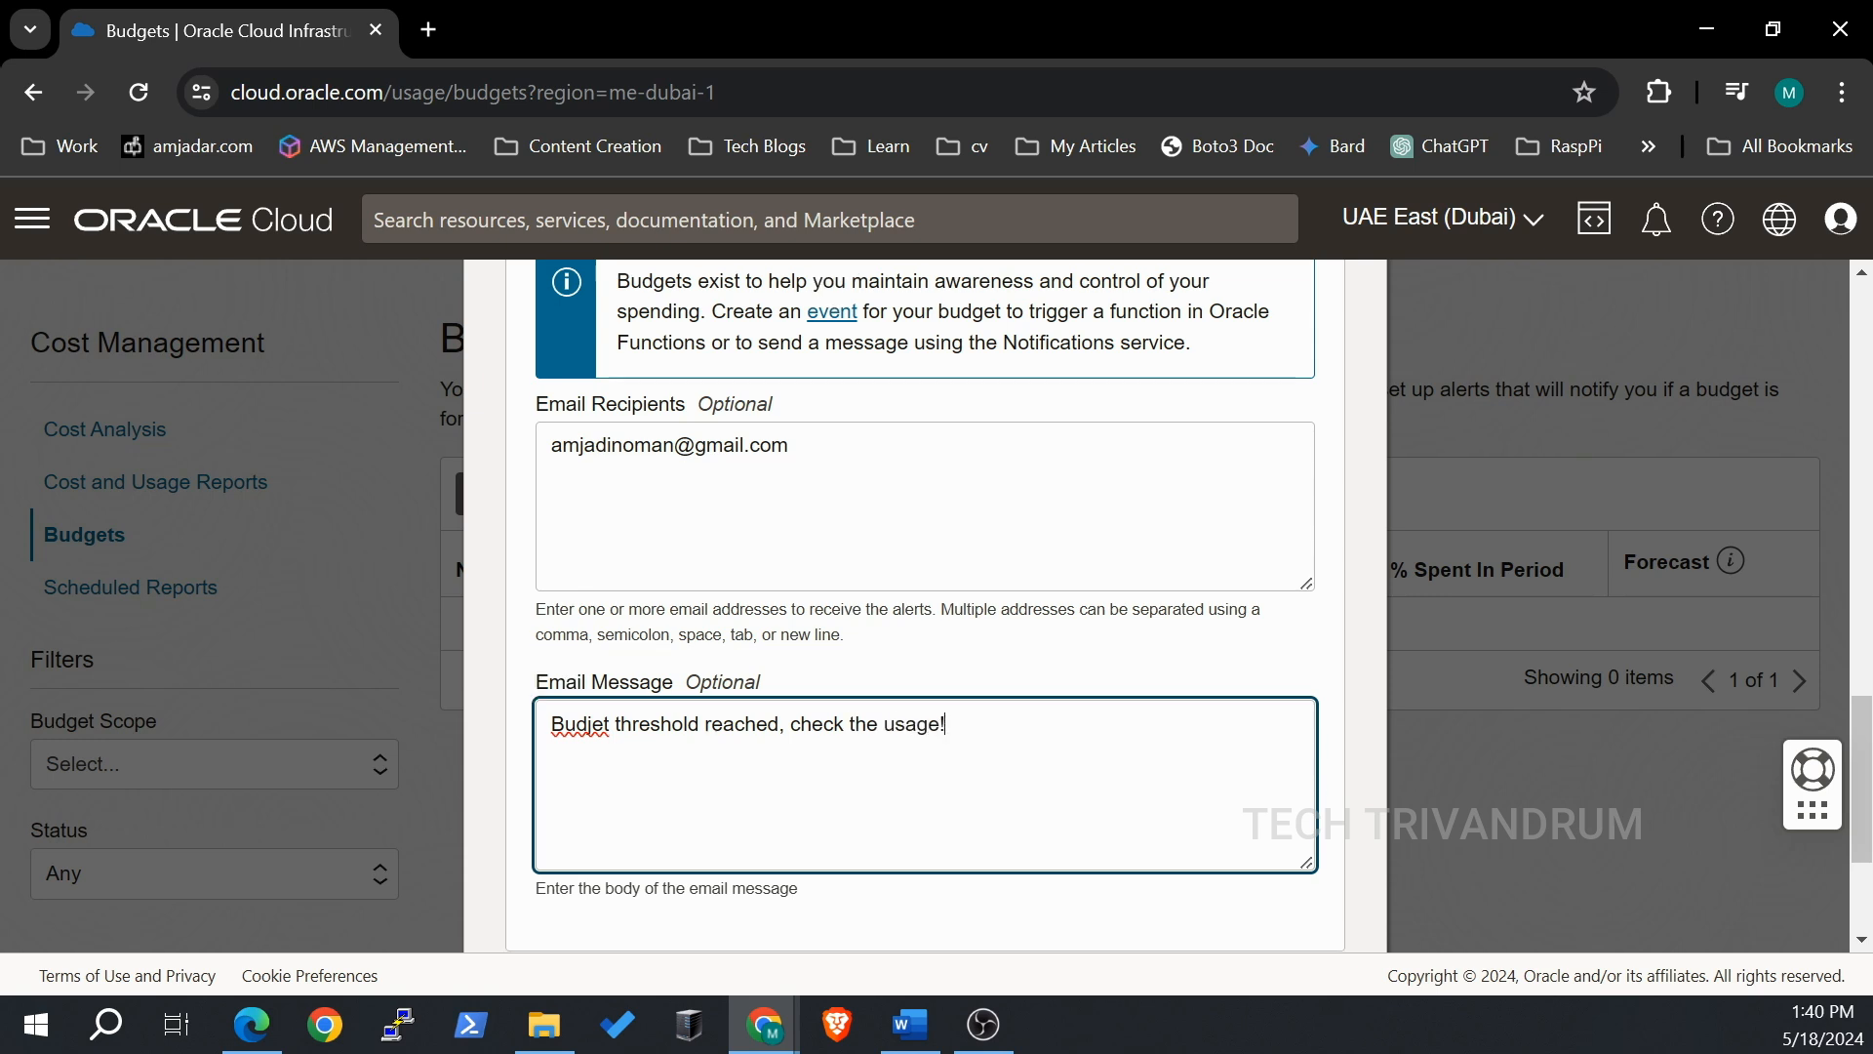
scroll(925, 605, down, 3)
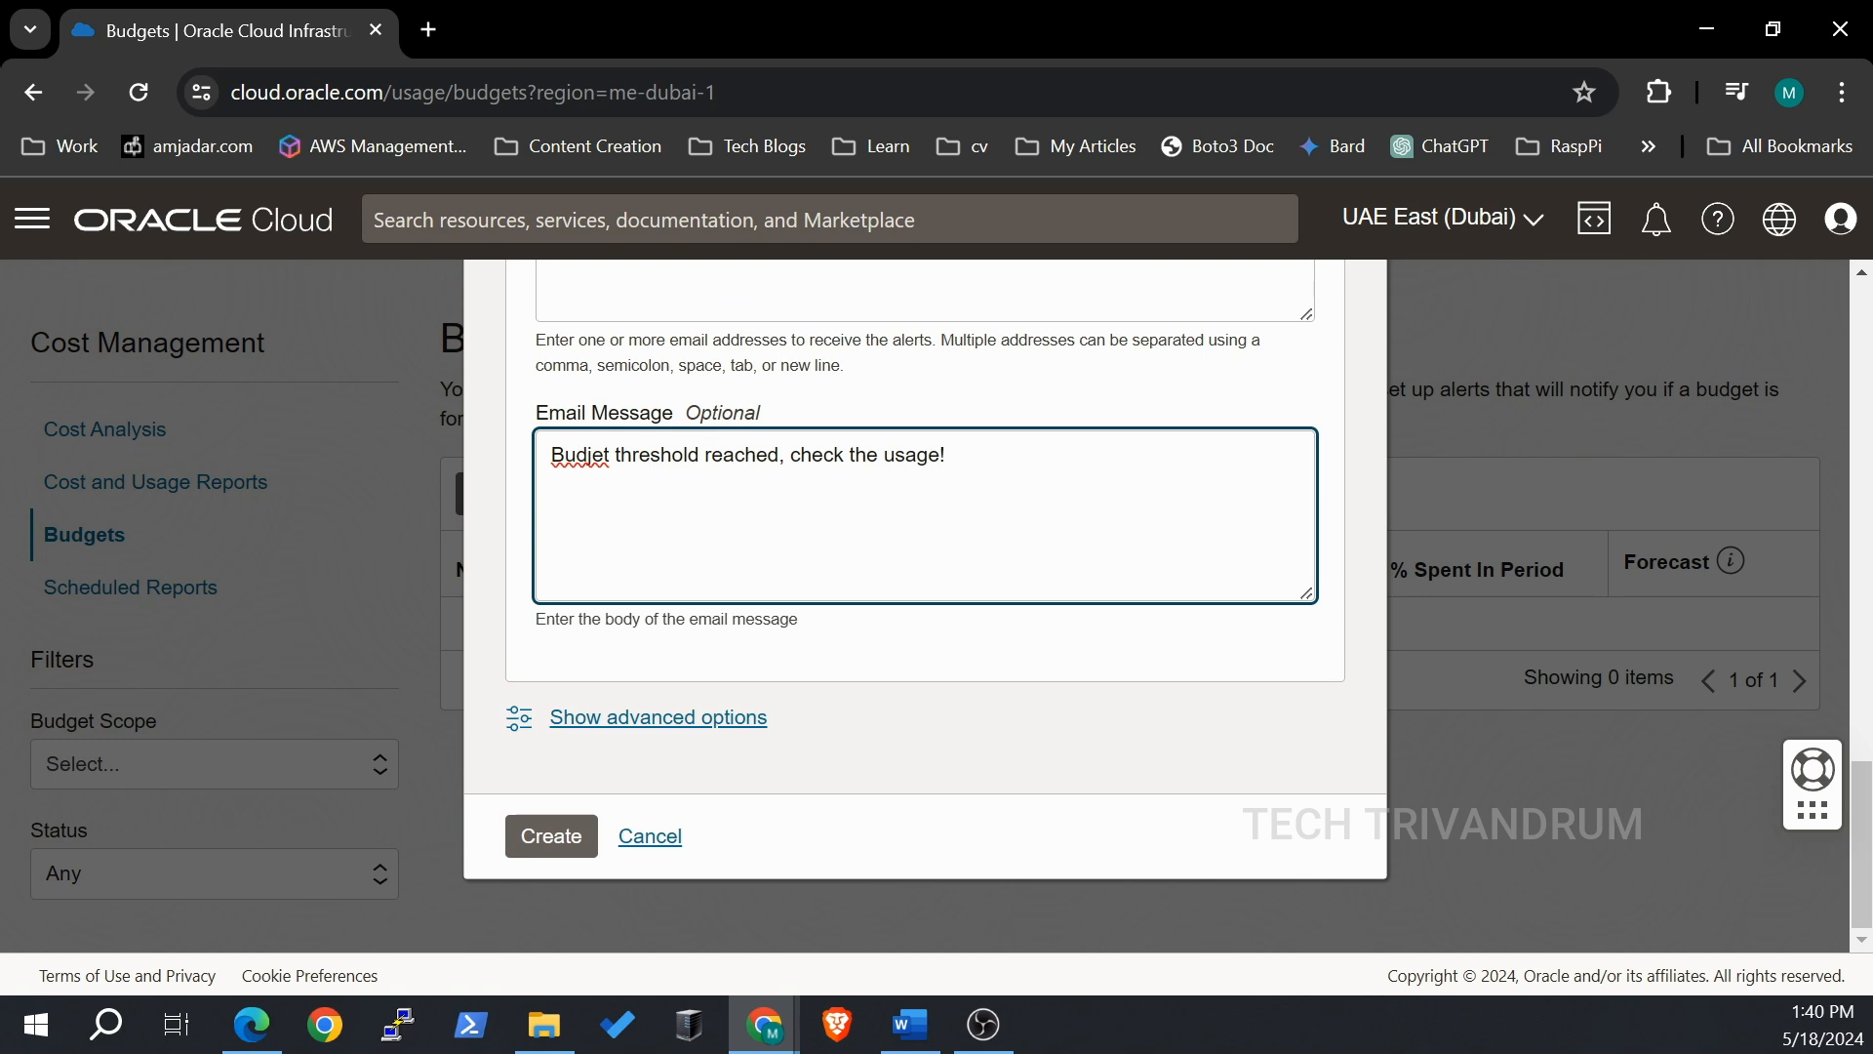
click(553, 836)
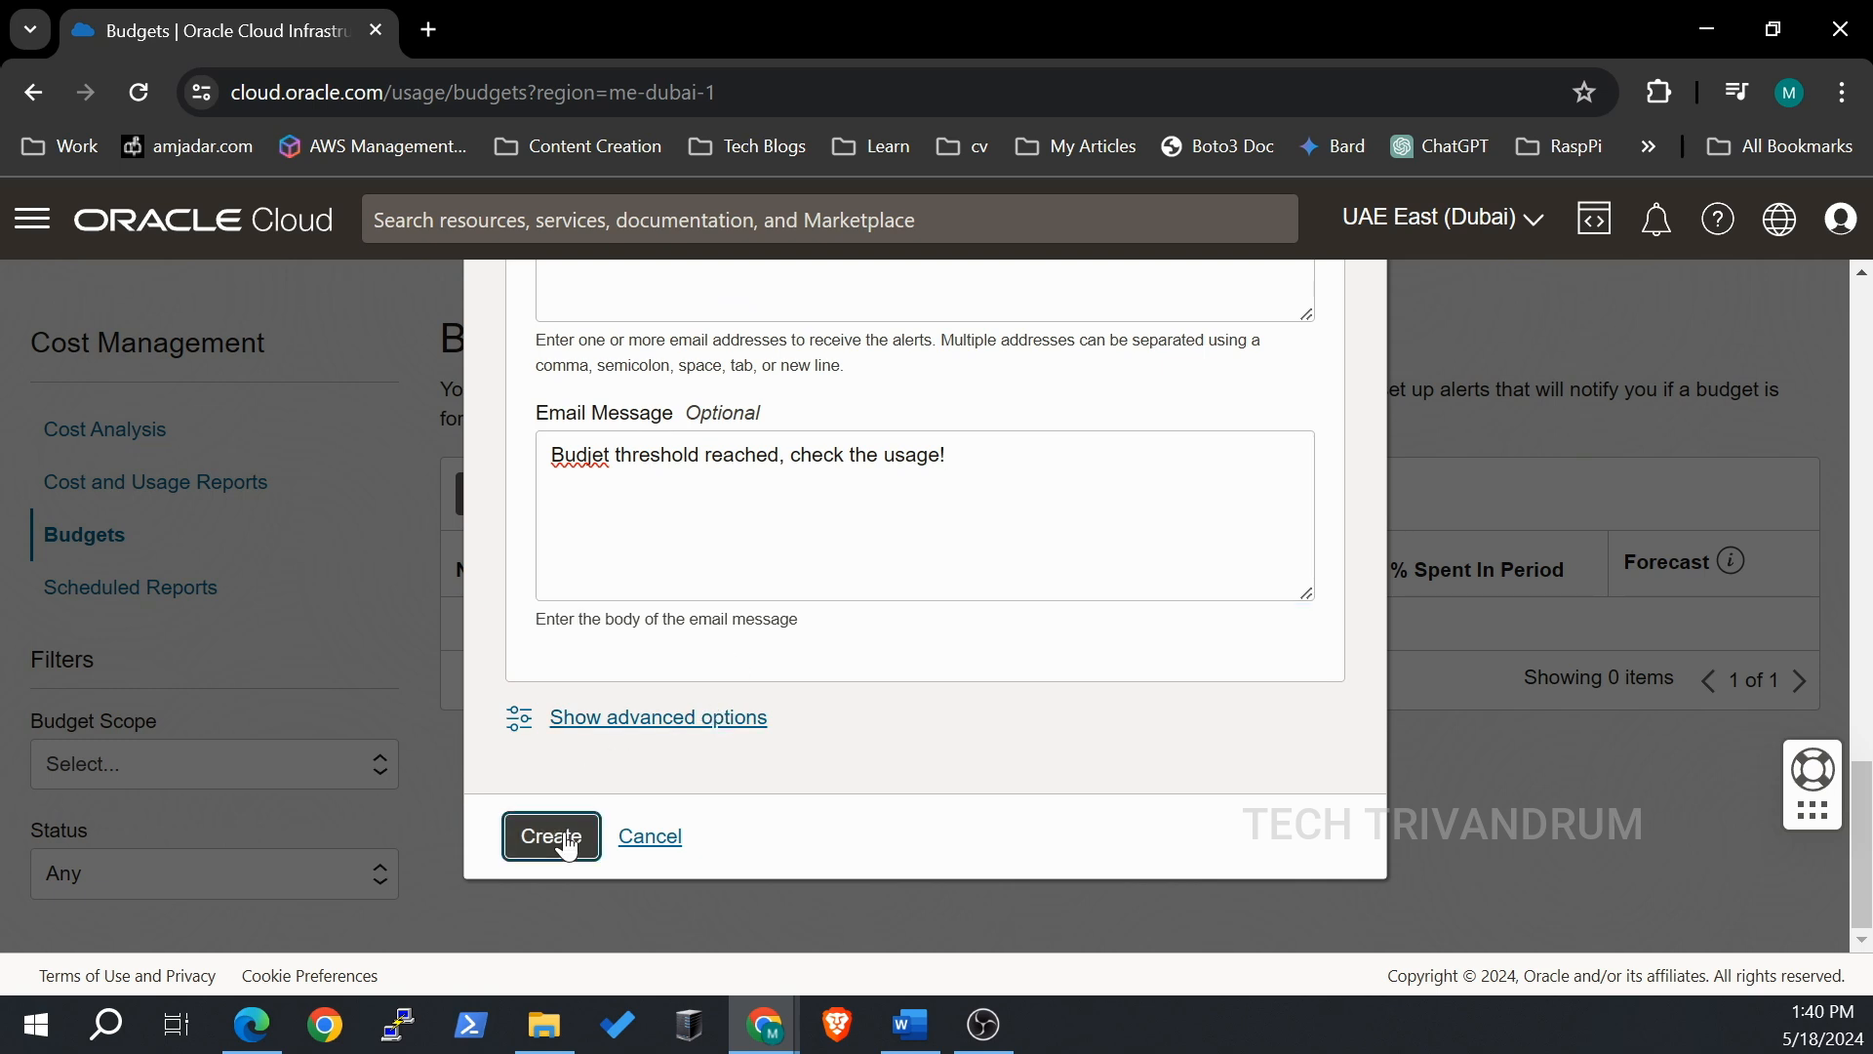